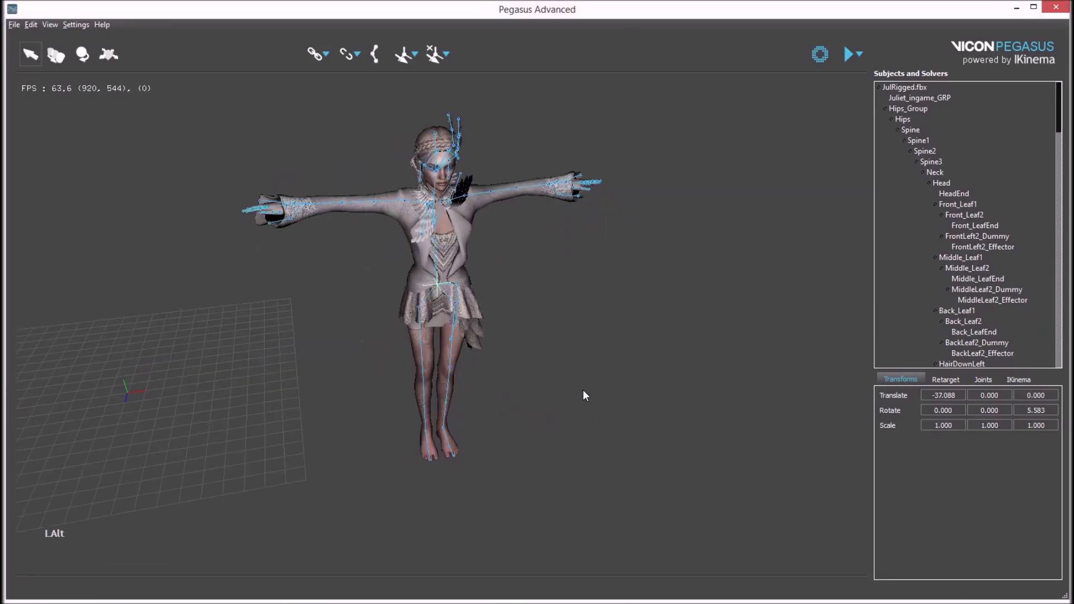
Step: Orbit around the character and check the Retarget, IKinema and Transforms property tabs
alt+drag(583, 389, 401, 456)
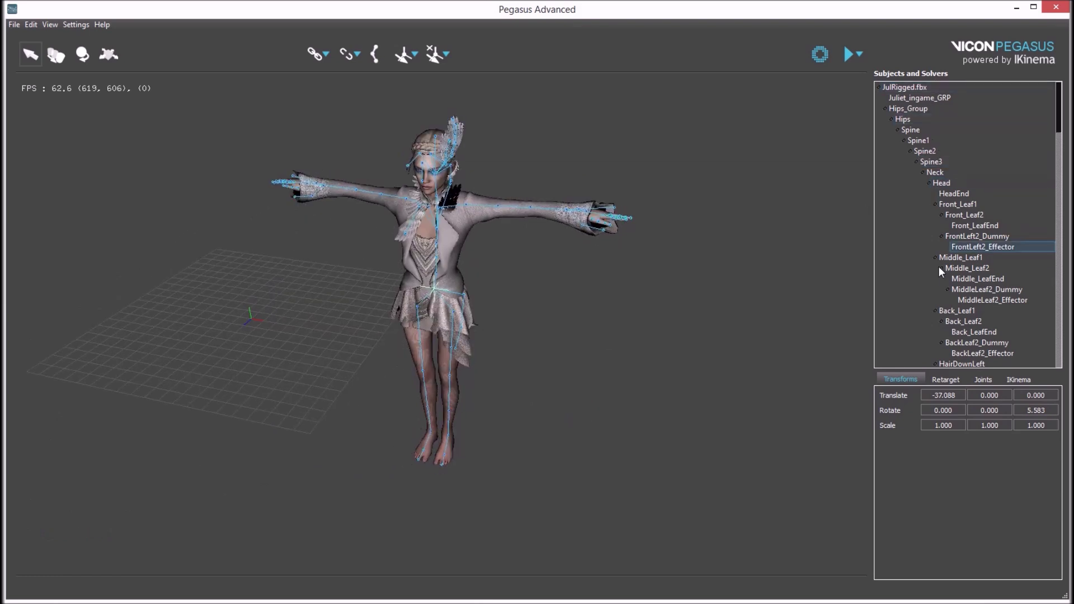
click(940, 379)
click(1018, 380)
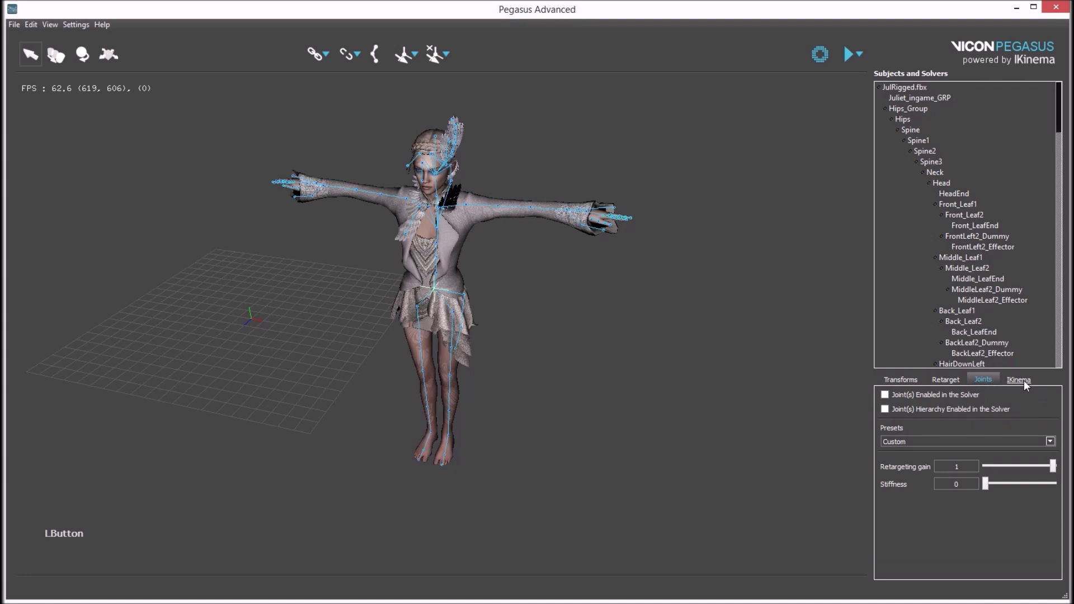
click(896, 380)
Step: Orbit to the character's side and zoom in and out with the scroll wheel
alt+drag(562, 417, 293, 444)
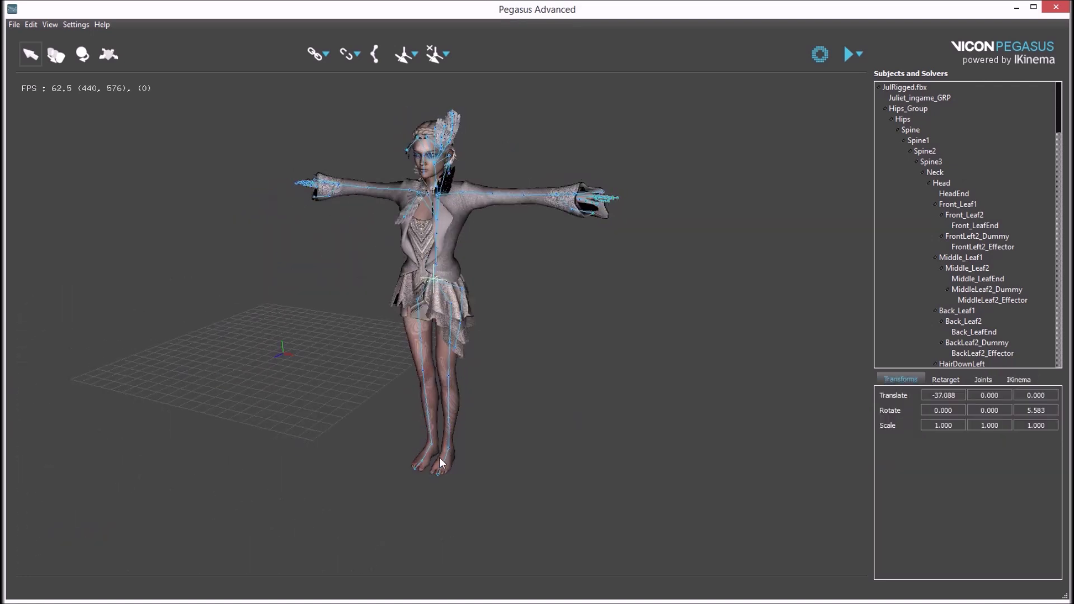
alt+drag(376, 475, 508, 365)
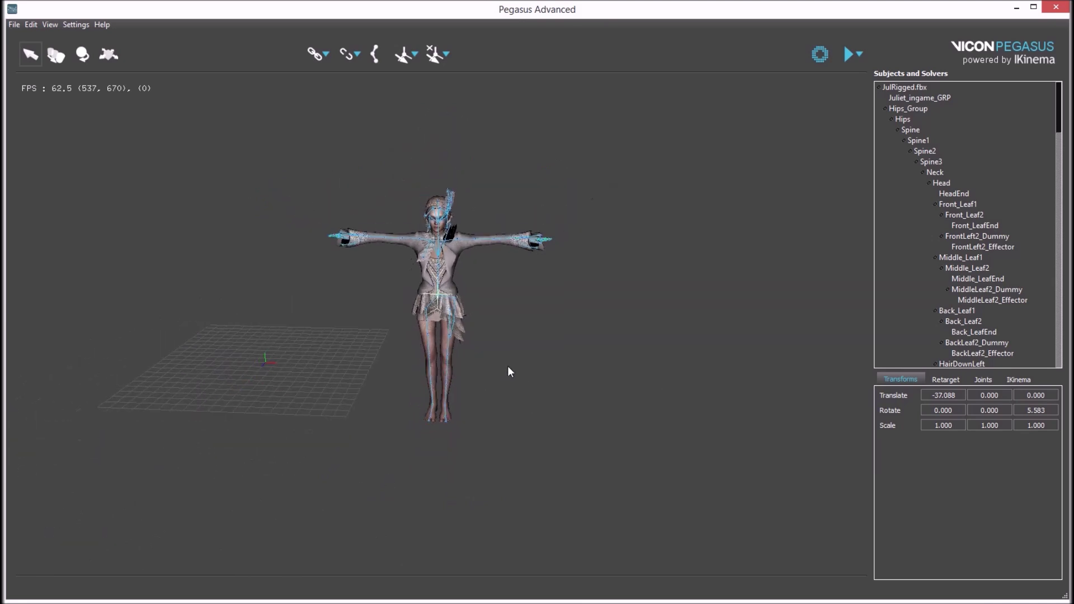
scroll(519, 374, up, 4)
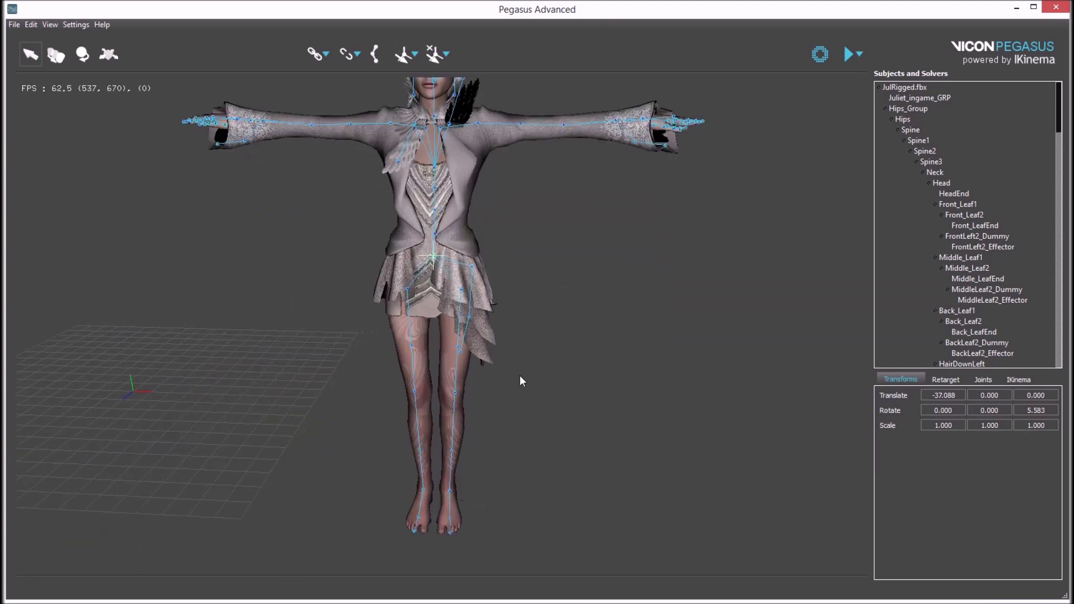
scroll(519, 374, down, 2)
scroll(519, 375, up, 1)
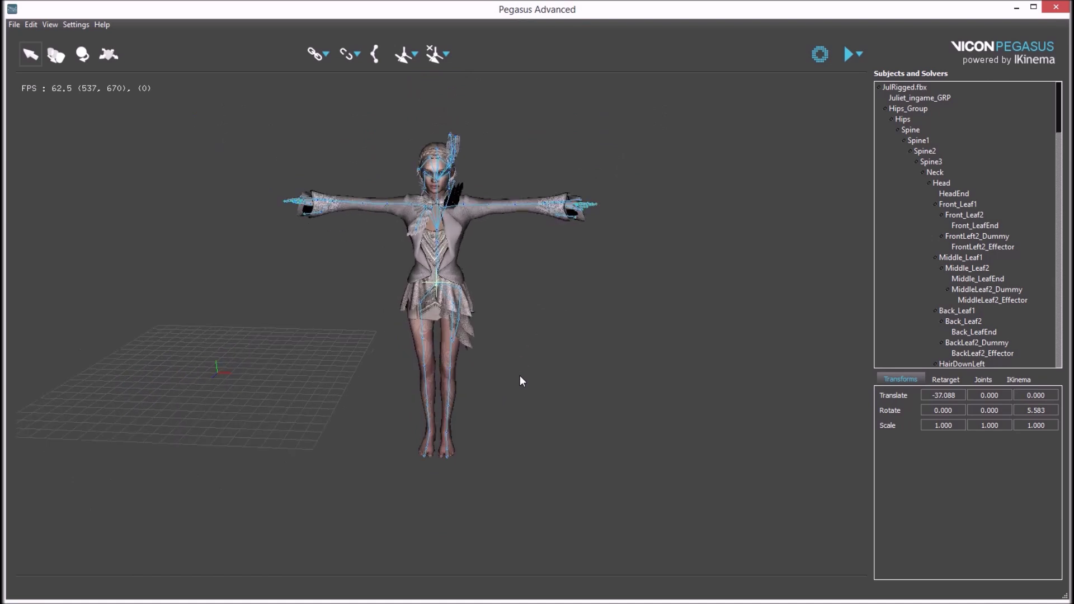
Step: Dolly the camera closer to the character and pan the view sideways
mouse_move(519, 375)
alt+right_down()
mouse_move(518, 421)
mouse_move(516, 206)
mouse_move(556, 401)
mouse_move(529, 379)
mouse_move(518, 242)
mouse_move(530, 370)
alt+right_up()
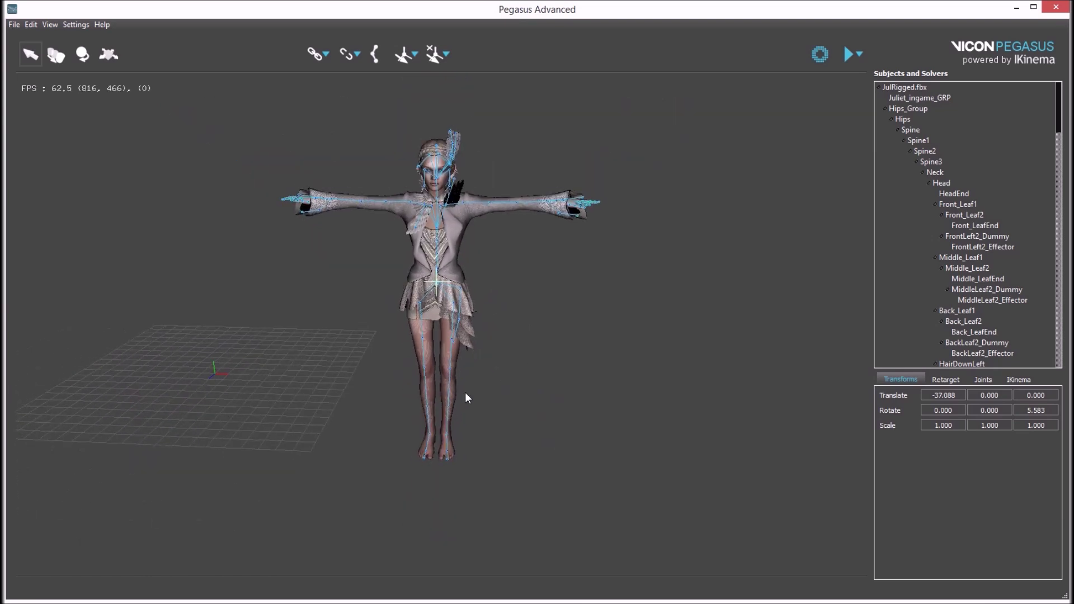
alt+middle_drag(351, 383, 411, 400)
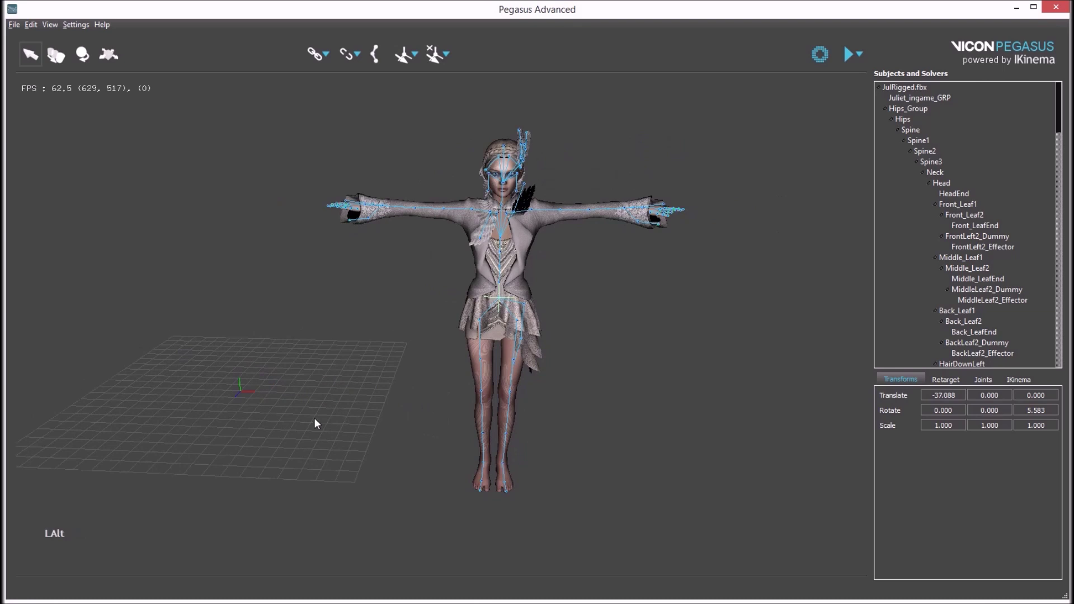
mouse_move(314, 419)
alt+middle_down()
mouse_move(417, 424)
mouse_move(502, 406)
mouse_move(193, 454)
mouse_move(436, 411)
mouse_move(301, 410)
alt+middle_up()
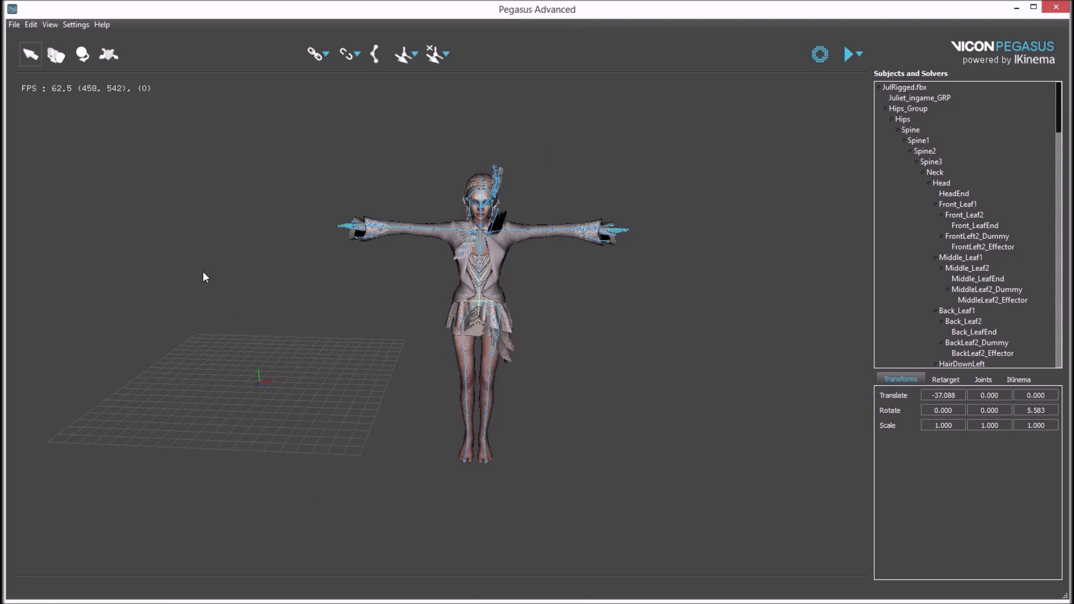
Step: Step through the Front, Back, Left, Right, Top and Bottom preset camera views
click(47, 25)
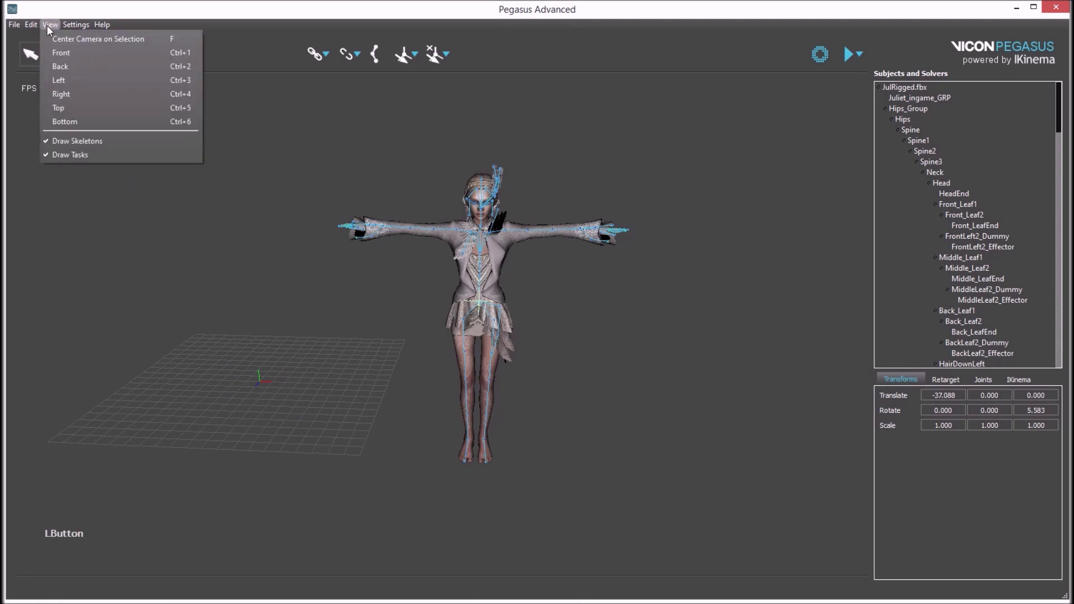
click(73, 50)
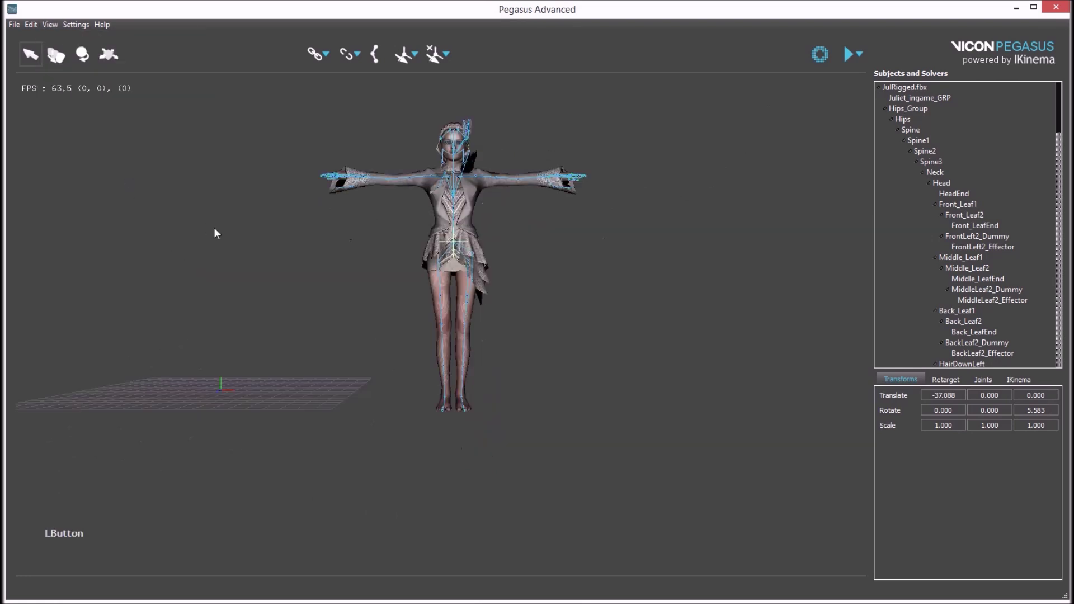
key(ctrl+2)
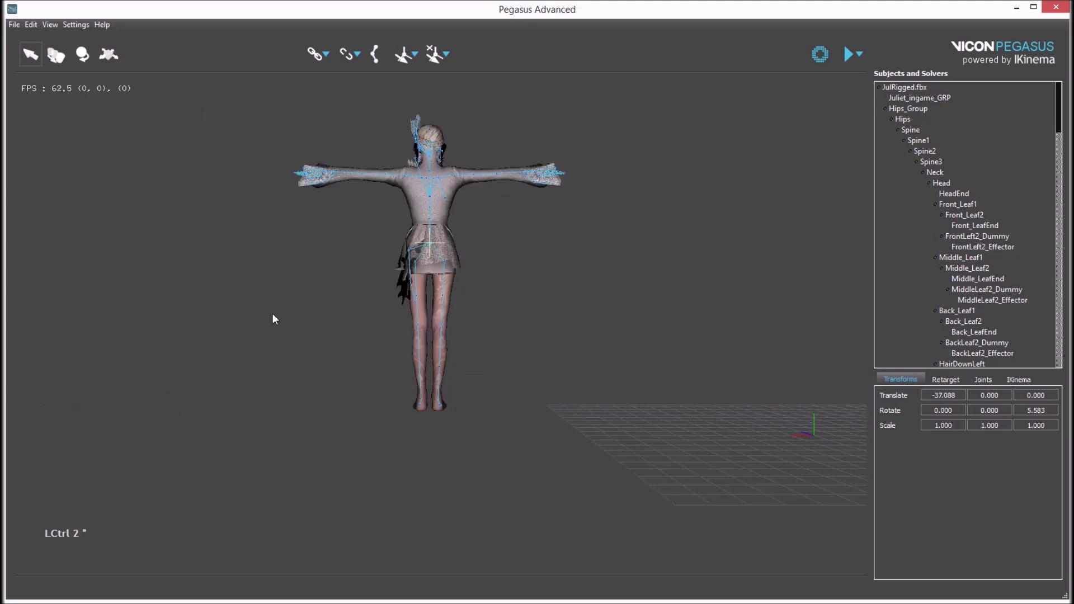
key(ctrl+3)
key(ctrl+4)
key(ctrl+5)
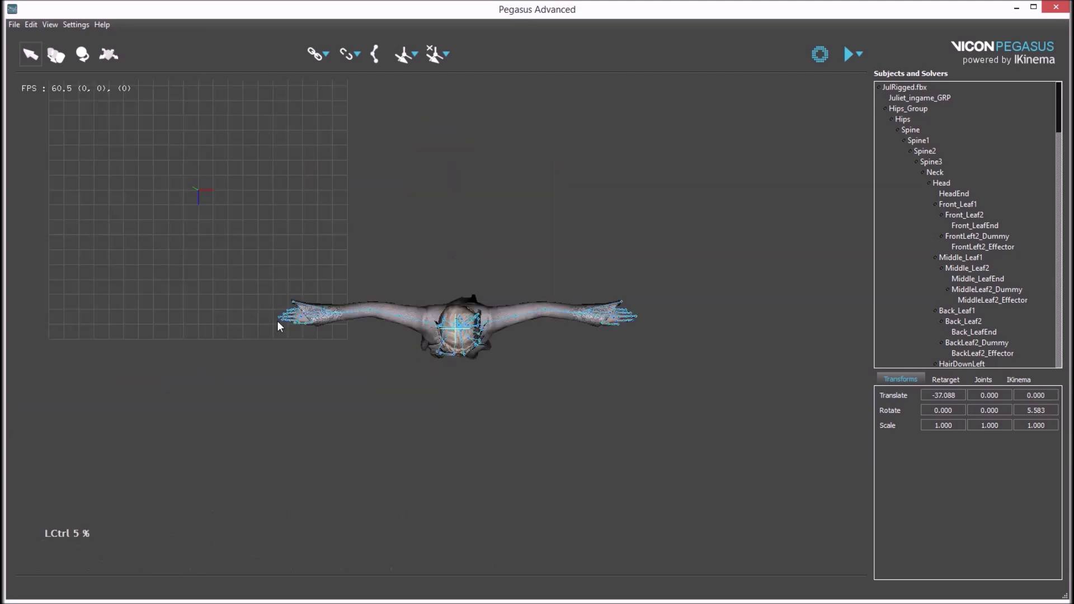
key(ctrl+6)
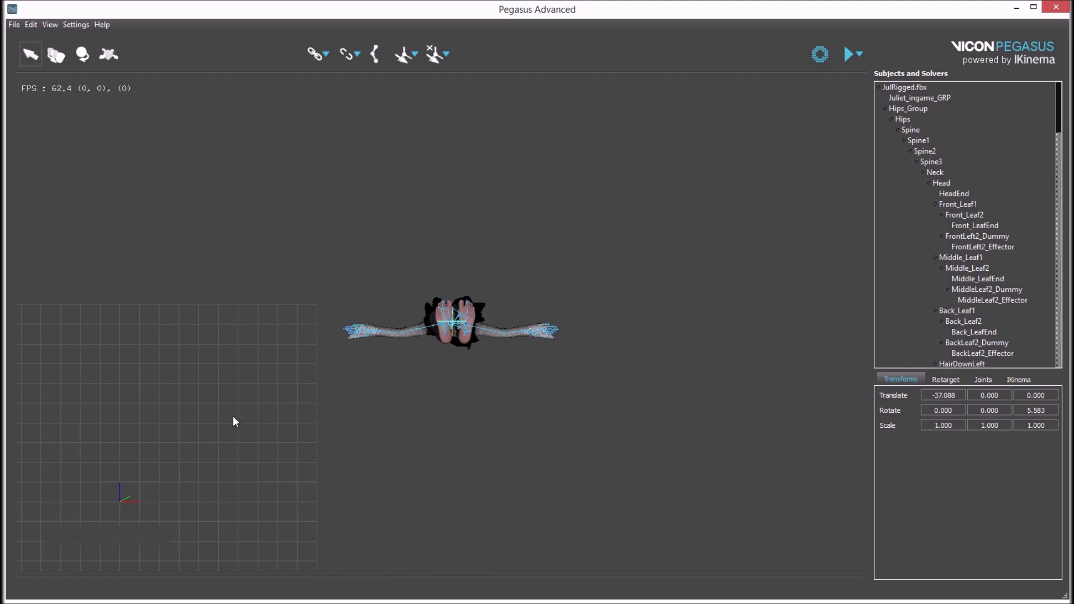
Step: Cycle front, back and side views again, ending on a three-quarter front angle
key(ctrl+1)
key(ctrl+2)
key(ctrl+3)
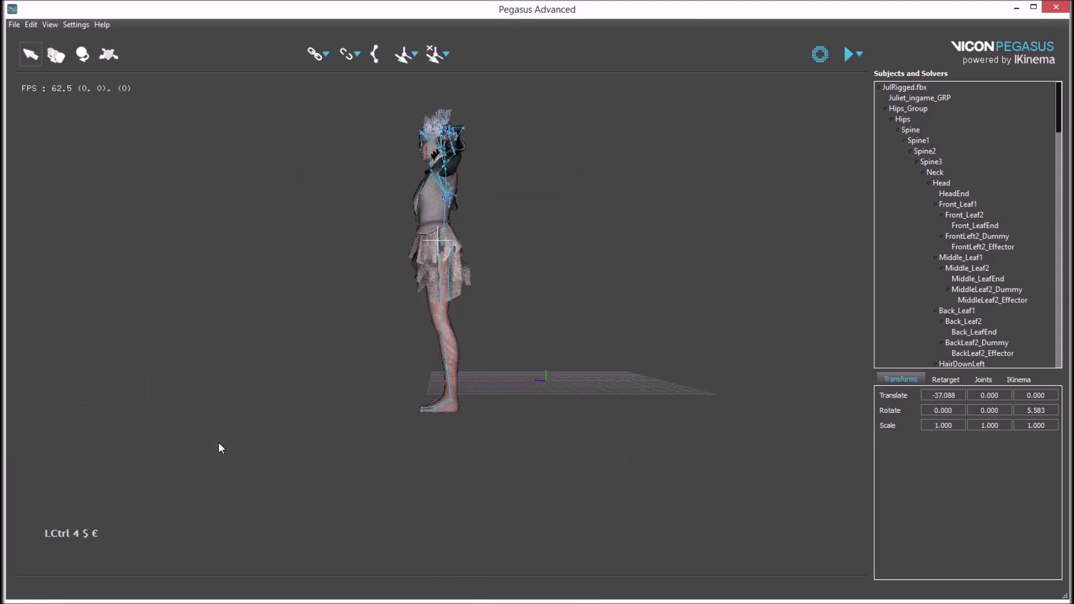
alt+drag(384, 469, 469, 442)
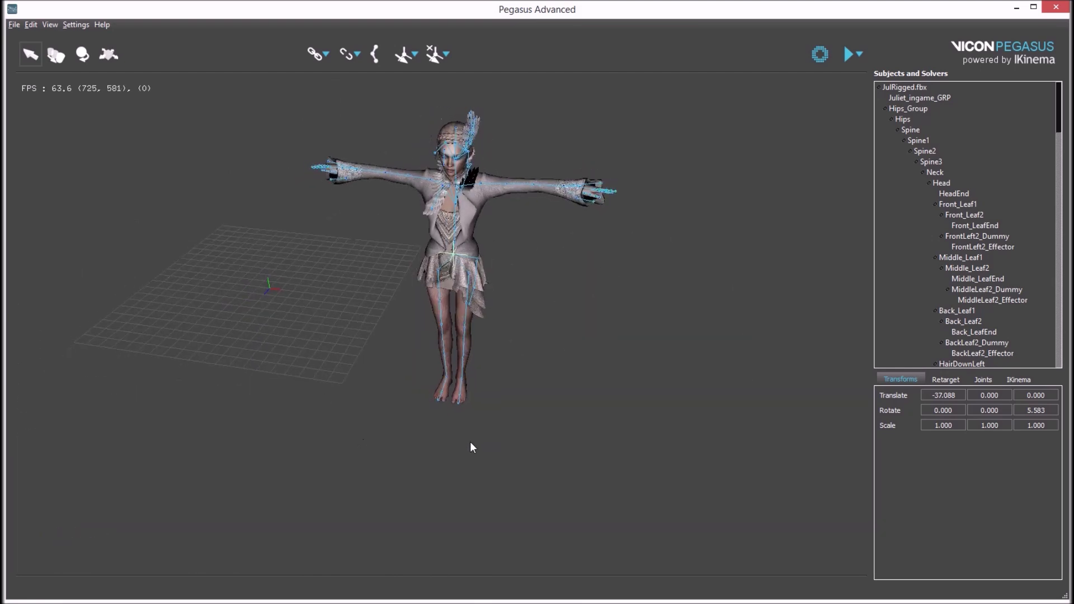
Step: Select the Spine3 chest joint, frame it with F, and orbit around it
click(473, 207)
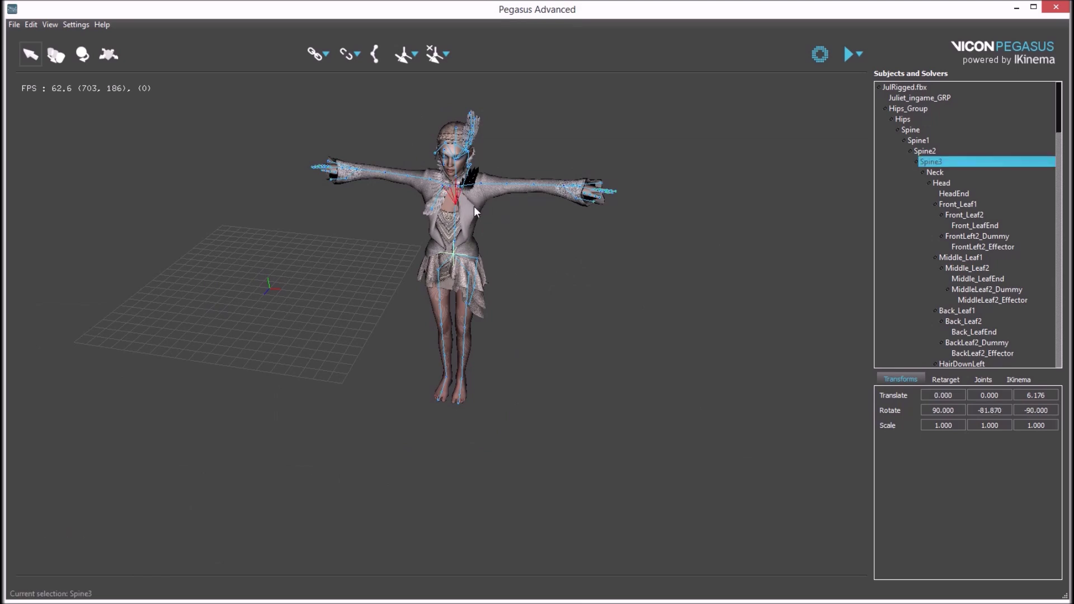
key(f)
alt+drag(489, 325, 508, 367)
Step: Select only the LeftHand joint, frame it, then orbit and pull back to the whole character
click(819, 366)
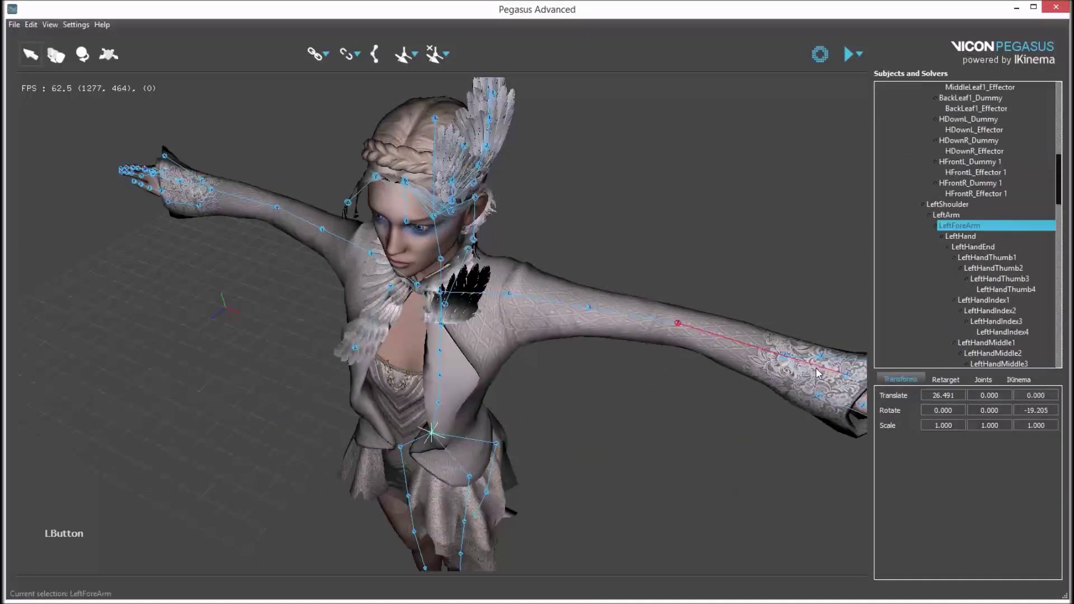
click(846, 380)
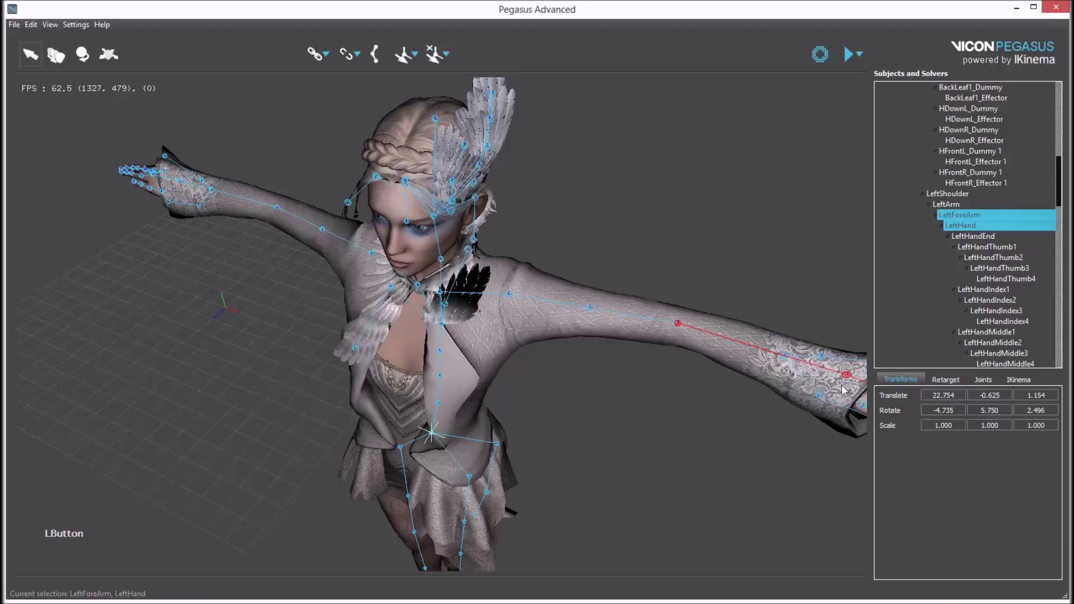
click(846, 381)
key(f)
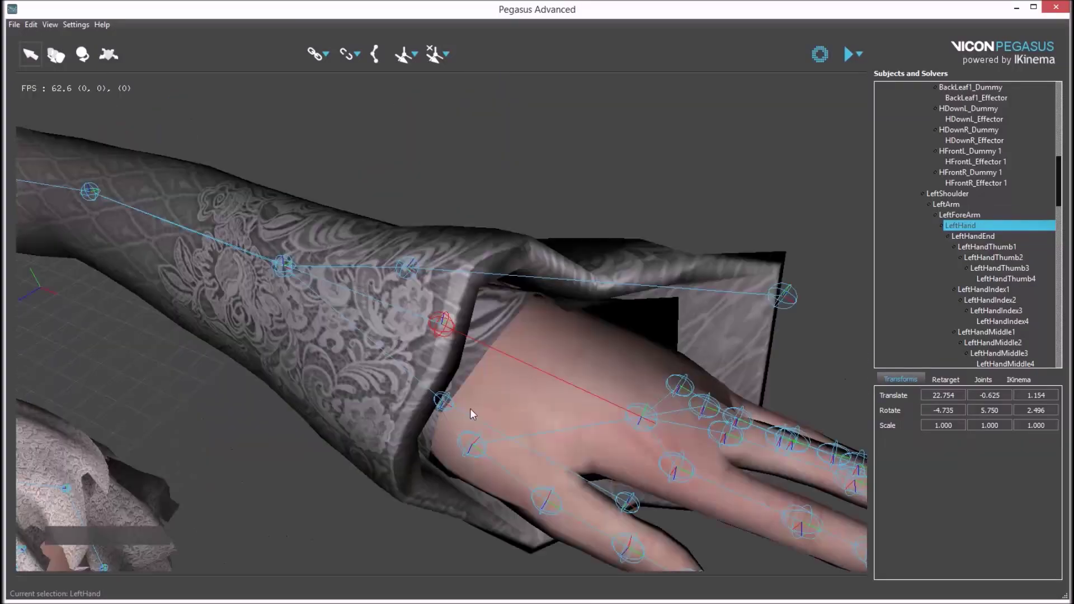
alt+drag(470, 409, 457, 384)
alt+right_drag(457, 385, 382, 347)
alt+drag(384, 352, 388, 297)
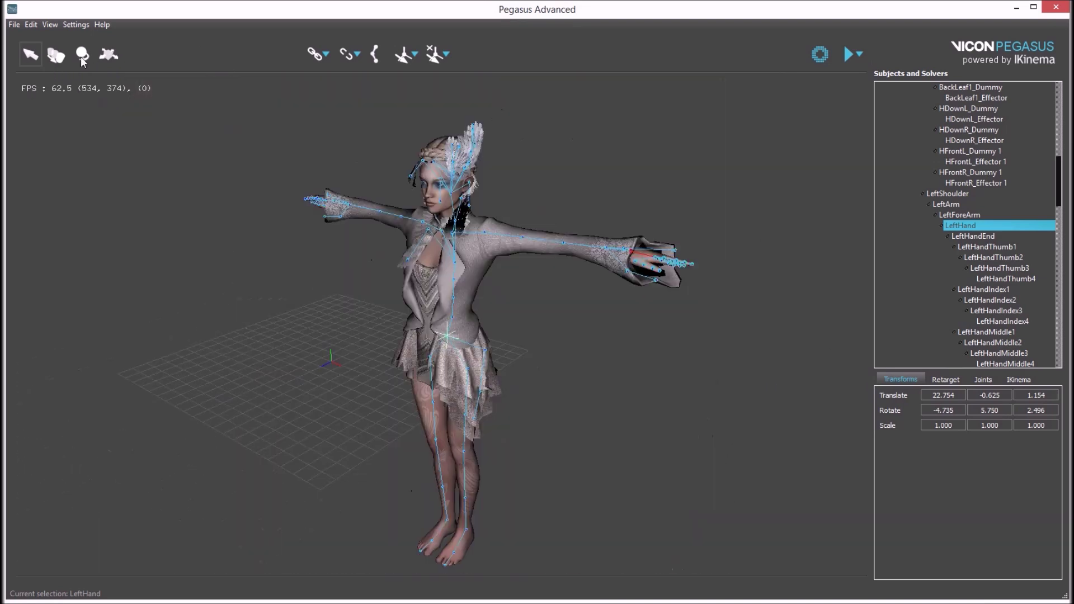
Step: Look through the File and Edit menus, then clear the selection in the viewport
click(50, 25)
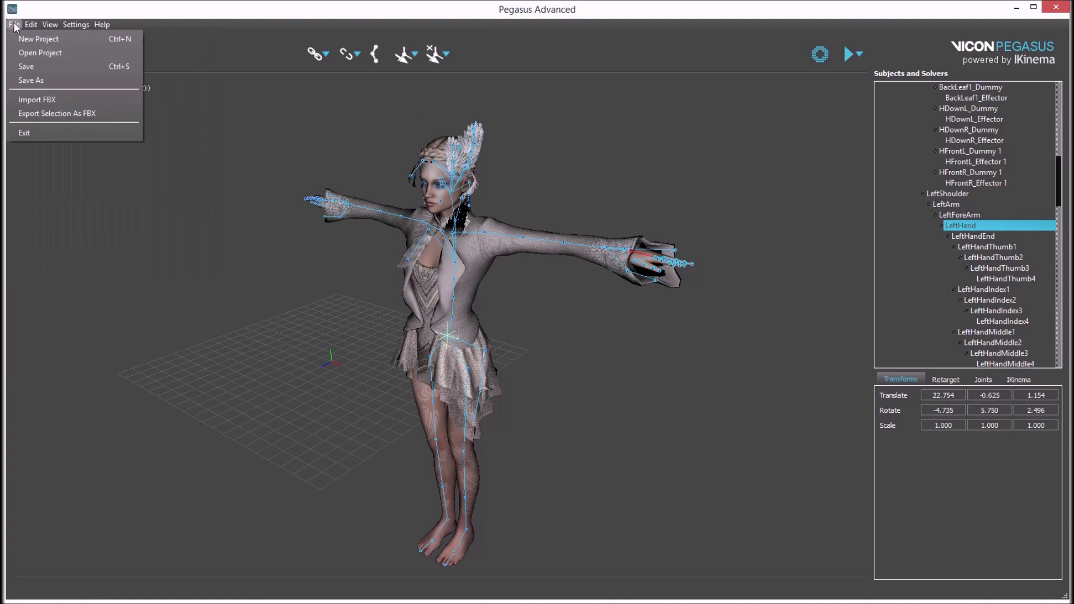
mouse_move(28, 24)
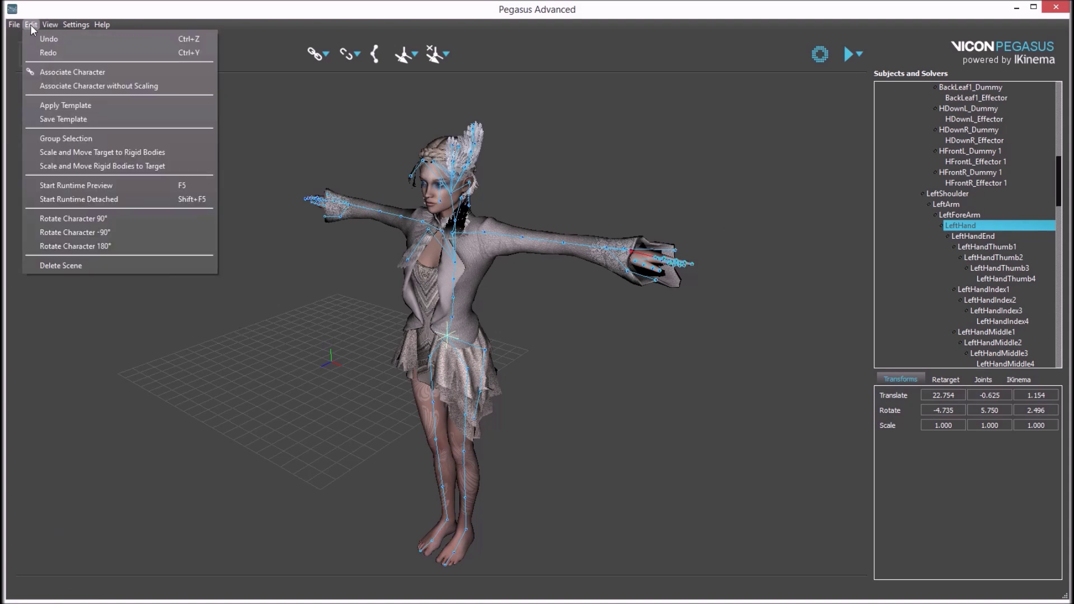
click(322, 401)
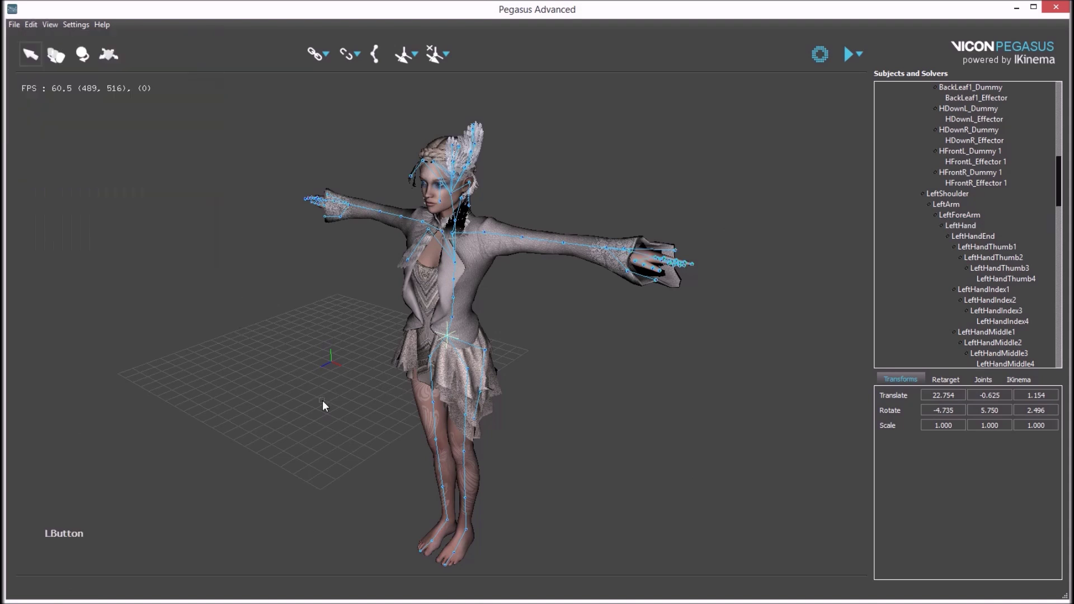
scroll(280, 210, up, 2)
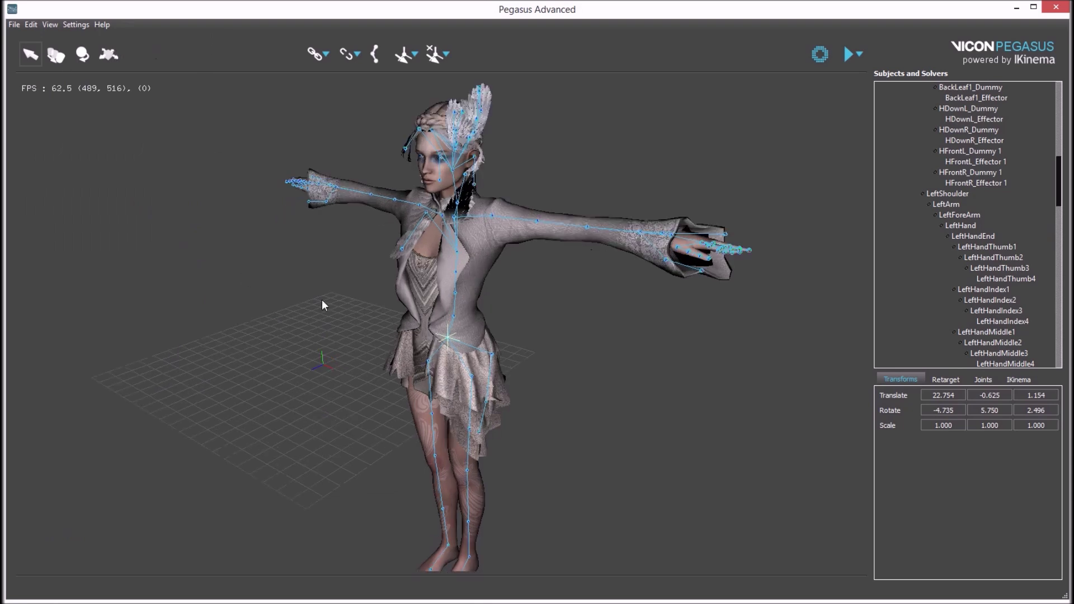
scroll(322, 305, down, 2)
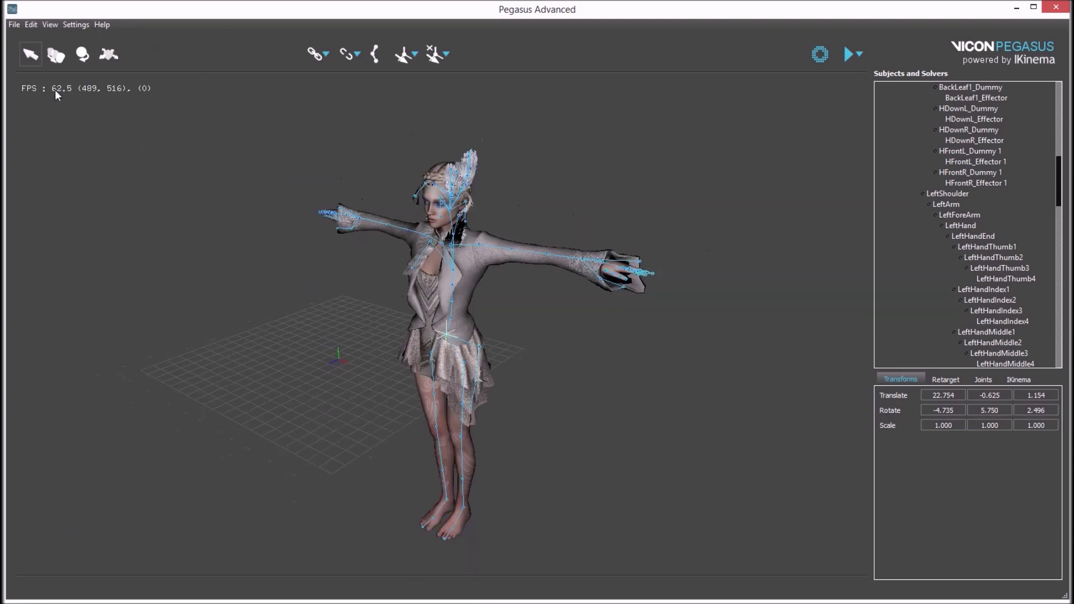
Step: With the Select tool, pick the right forearm and then the Middle_Leaf1 leaf joint
click(31, 56)
click(365, 221)
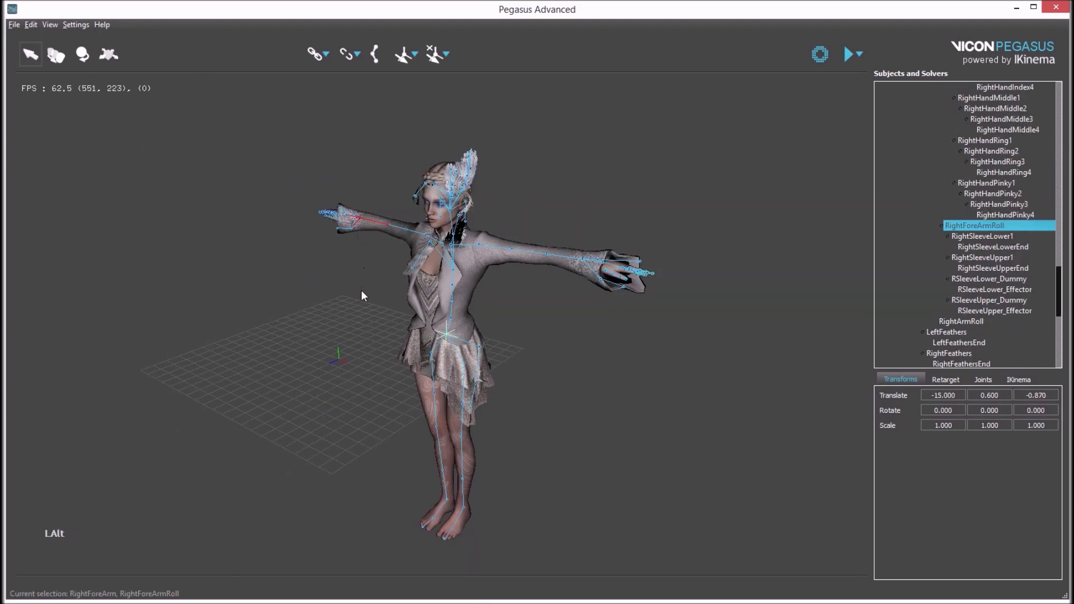
alt+drag(361, 289, 414, 303)
click(425, 283)
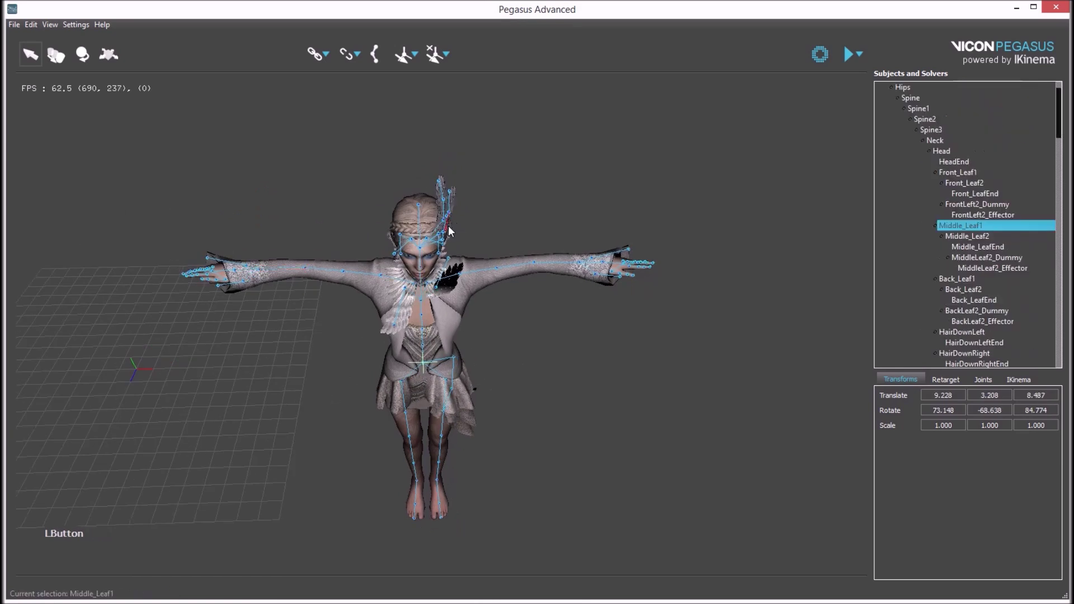
alt+drag(471, 277, 451, 258)
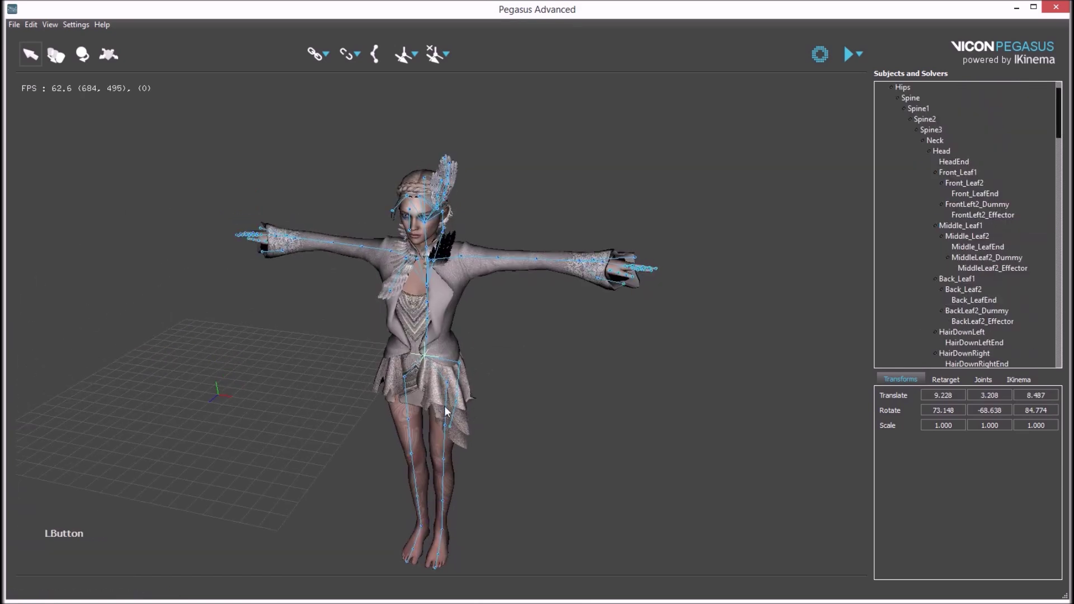
Step: Select Hips_Group with the Translate tool and drag it left along X and back along Z
click(445, 430)
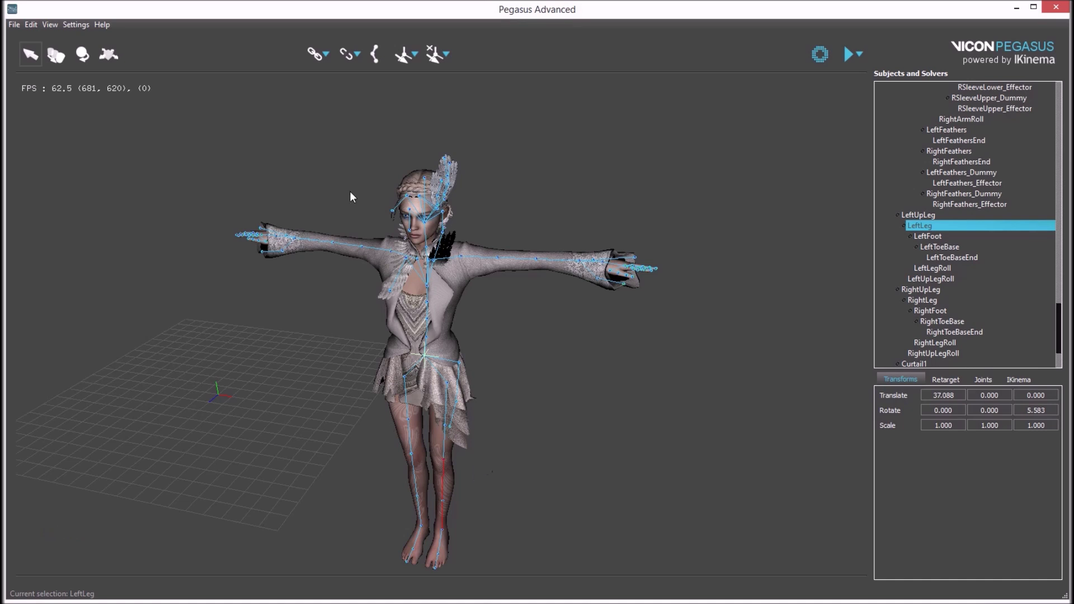
click(60, 56)
click(420, 354)
drag(452, 363, 285, 401)
alt+drag(265, 348, 213, 216)
click(82, 55)
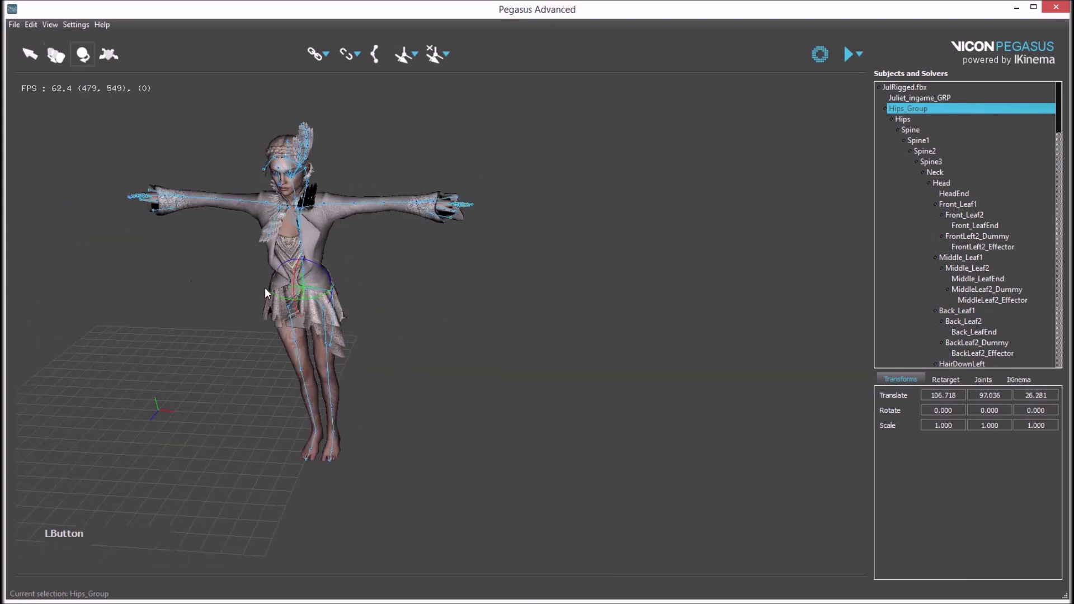
Step: Rotate the left arm and the Hips_Group body, undoing each rotation with Ctrl+Z
click(347, 202)
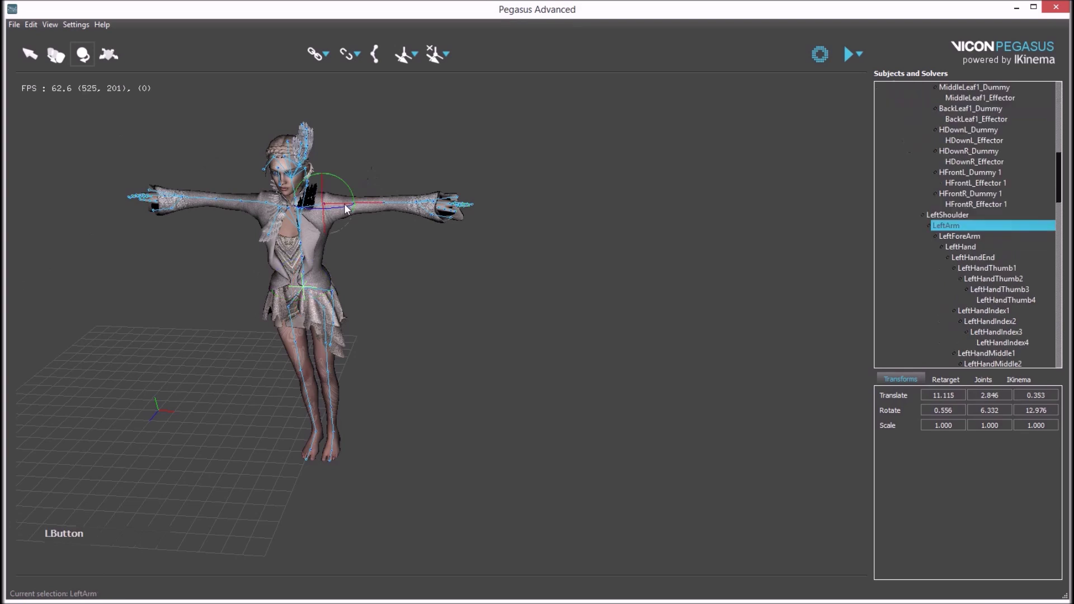
drag(344, 180, 358, 233)
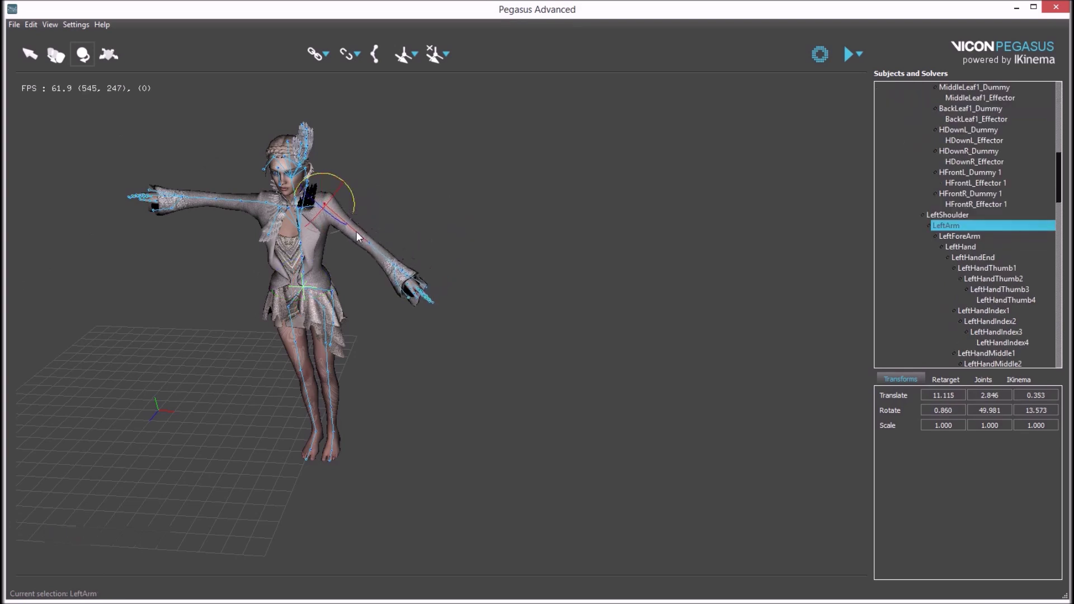
key(ctrl+z)
click(250, 199)
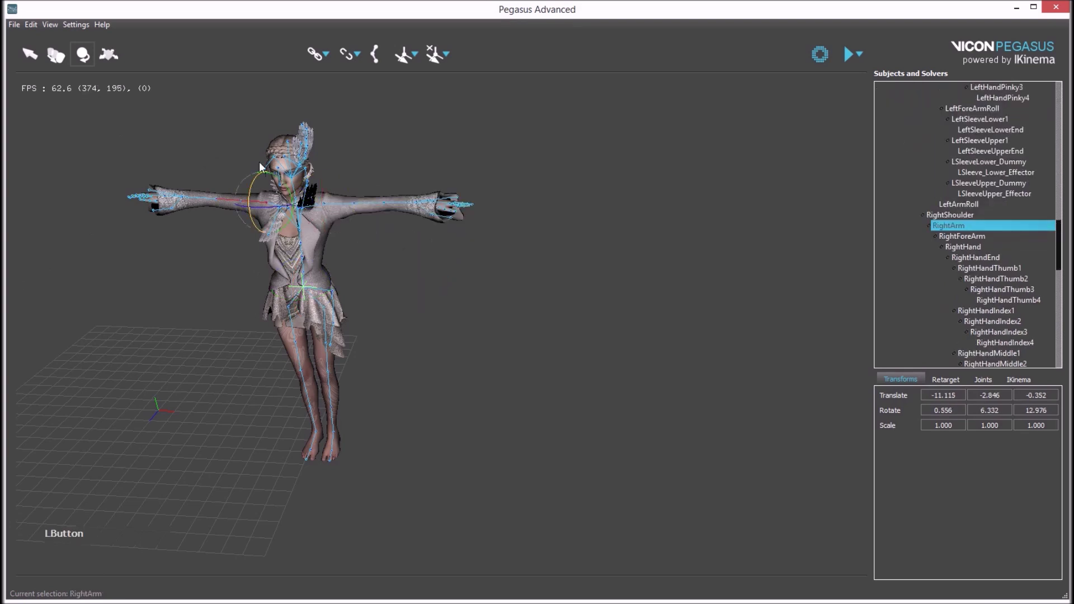
click(305, 290)
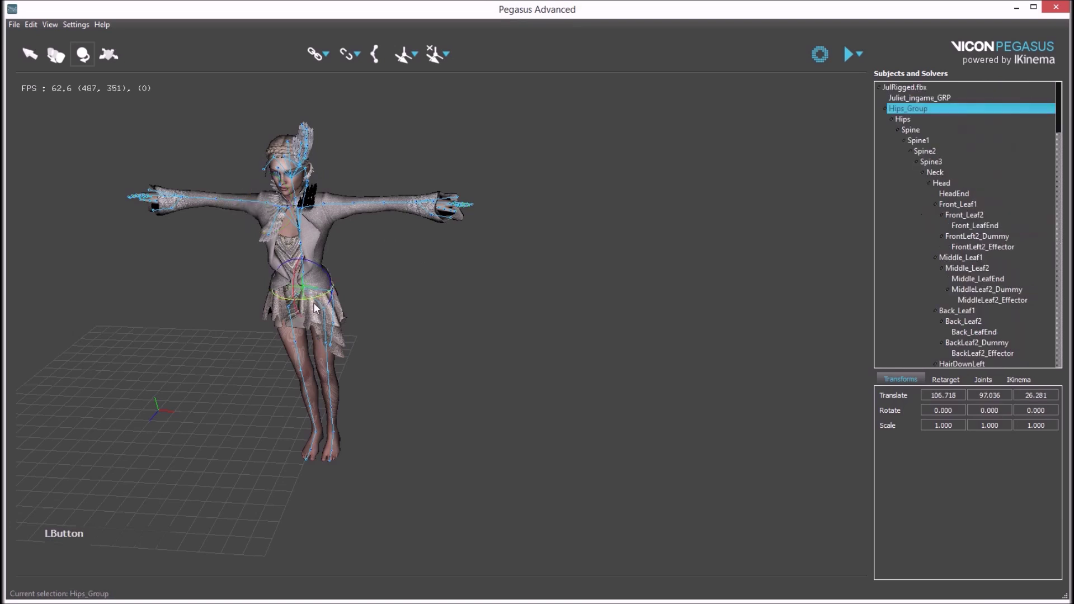
drag(317, 307, 371, 318)
key(ctrl+z)
Step: Scale Hips_Group up uniformly to 1.349 with the Scale tool
click(112, 53)
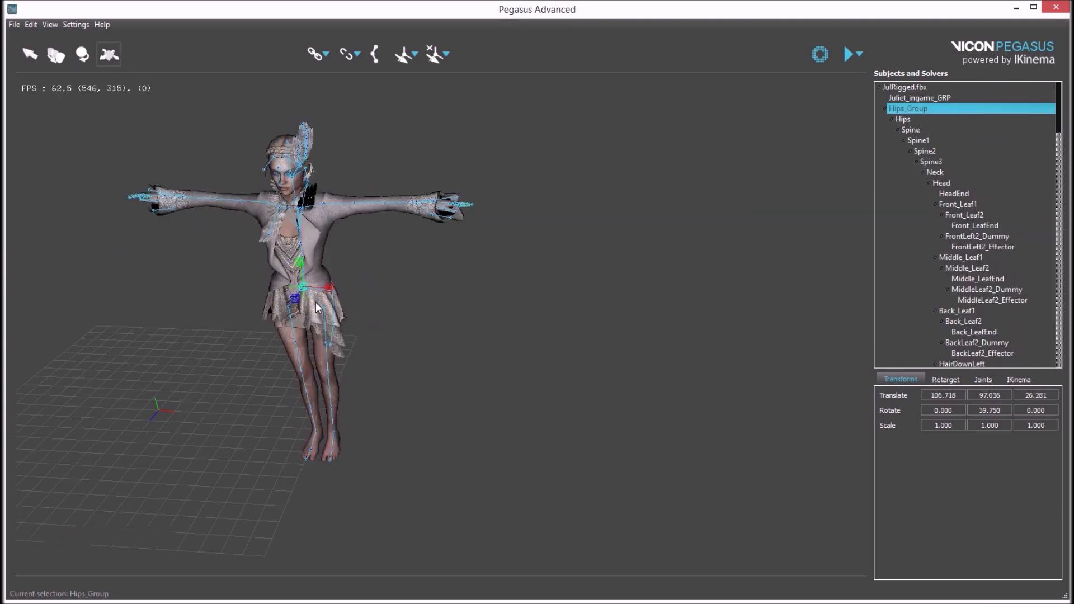
mouse_move(305, 291)
mouse_down()
mouse_move(314, 317)
mouse_move(299, 235)
mouse_move(305, 283)
mouse_up()
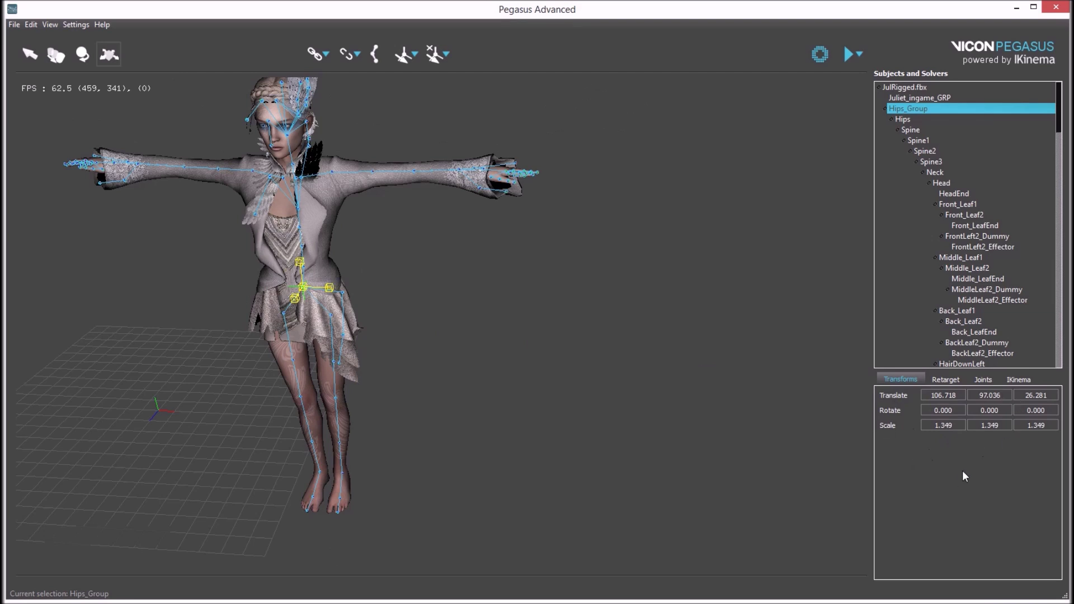
double_click(932, 425)
Step: Enter 1 in all three Hips_Group Scale fields
text(1)
key(Tab)
text(1)
key(Tab)
text(1)
key(Tab)
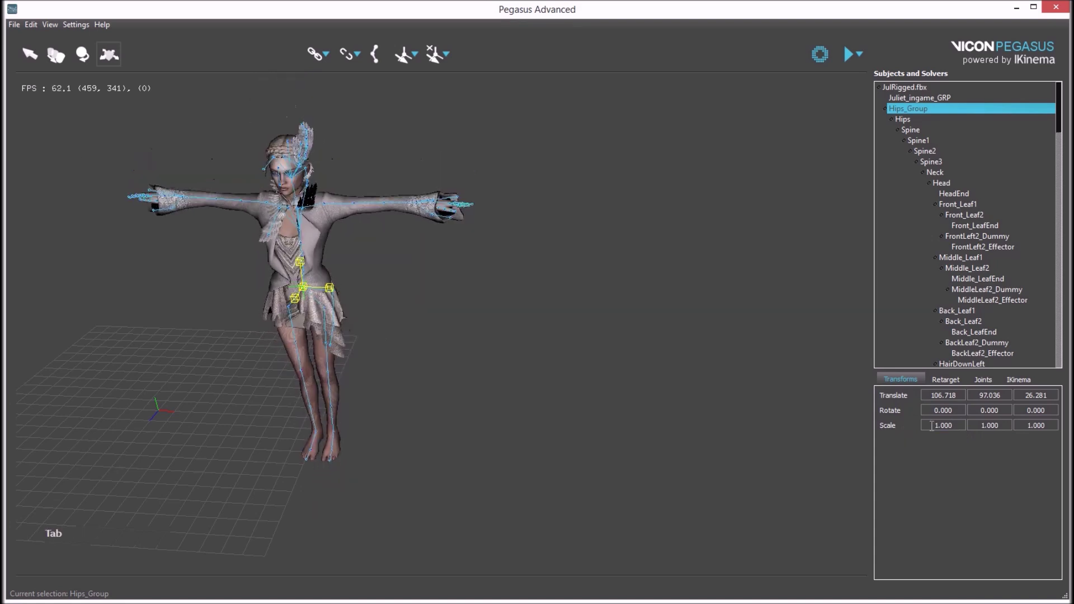
Step: Deselect Hips_Group and orbit and zoom out to view the whole character
click(443, 330)
alt+drag(443, 330, 439, 376)
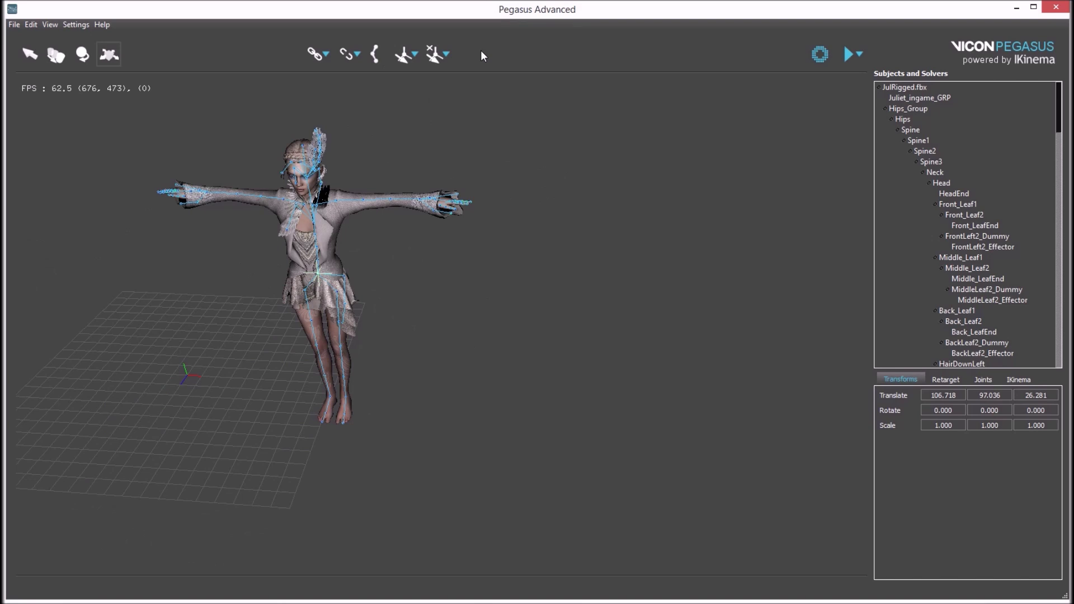
alt+drag(352, 229, 275, 310)
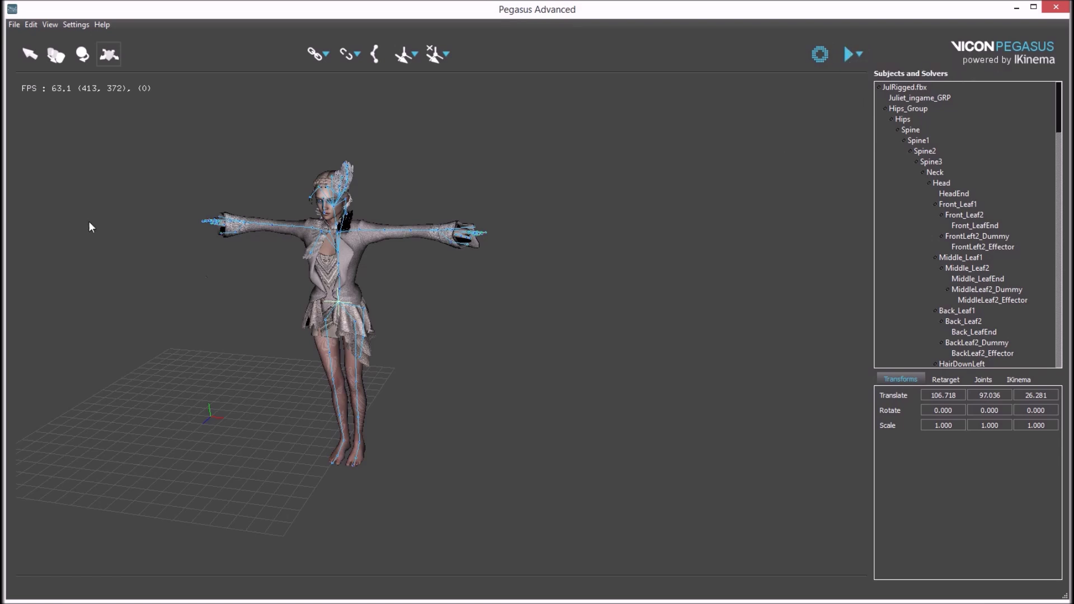
Step: Browse the File menu's project commands, then move over to the Edit menu
click(14, 25)
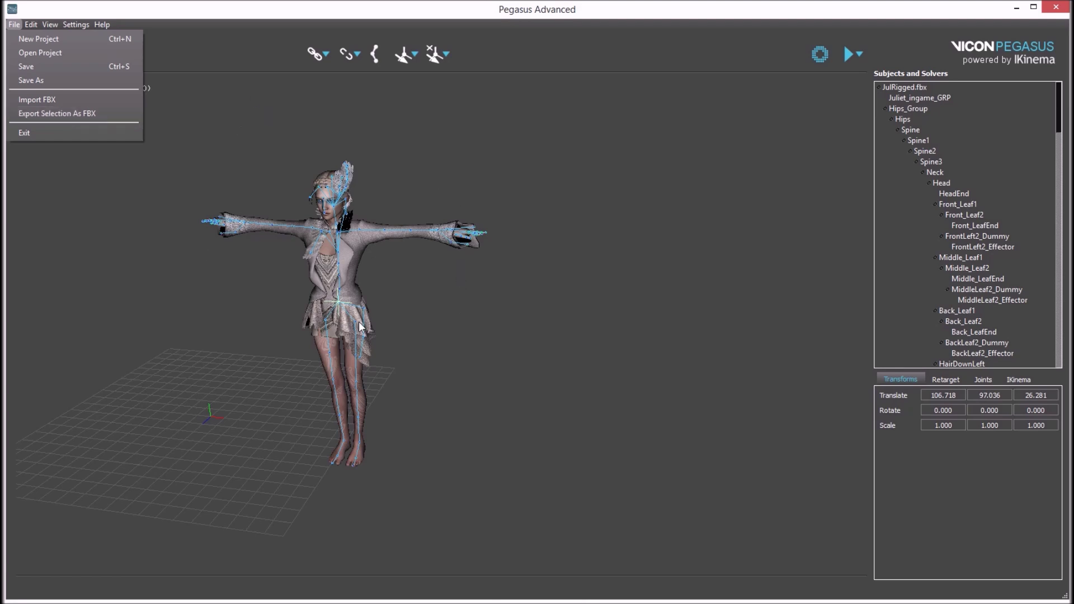
mouse_move(31, 25)
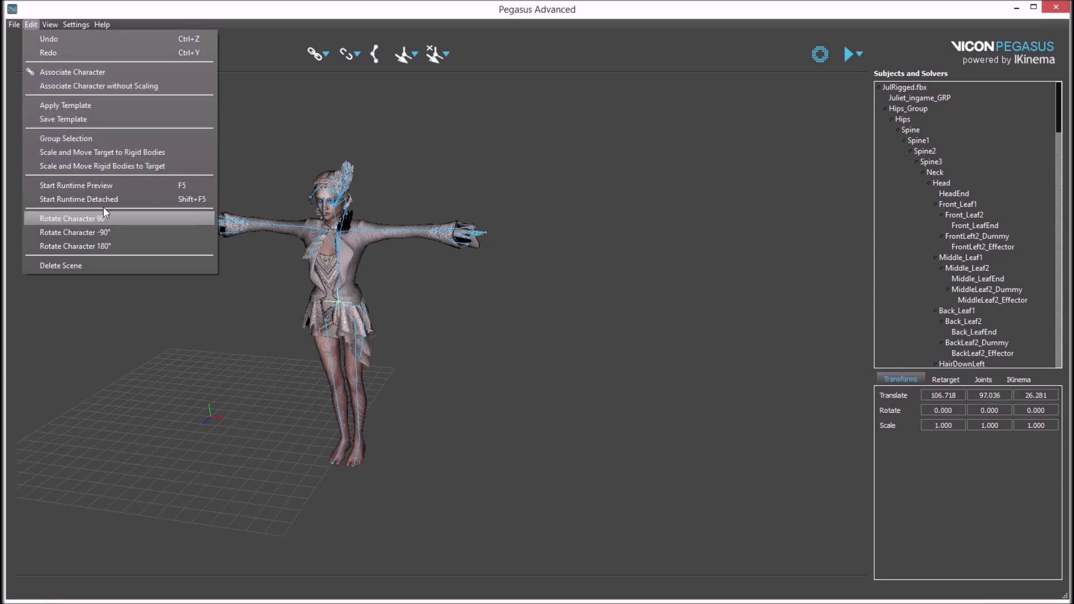
Step: Select Hips_Group and apply Rotate Character 90°, then Rotate Character -90° to face front
click(341, 309)
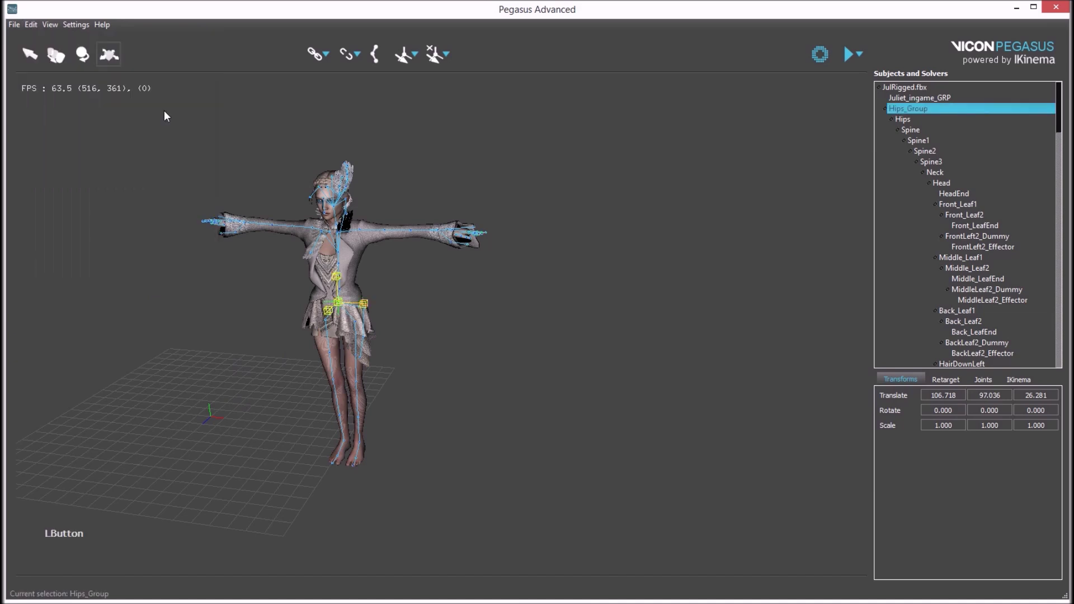
click(37, 25)
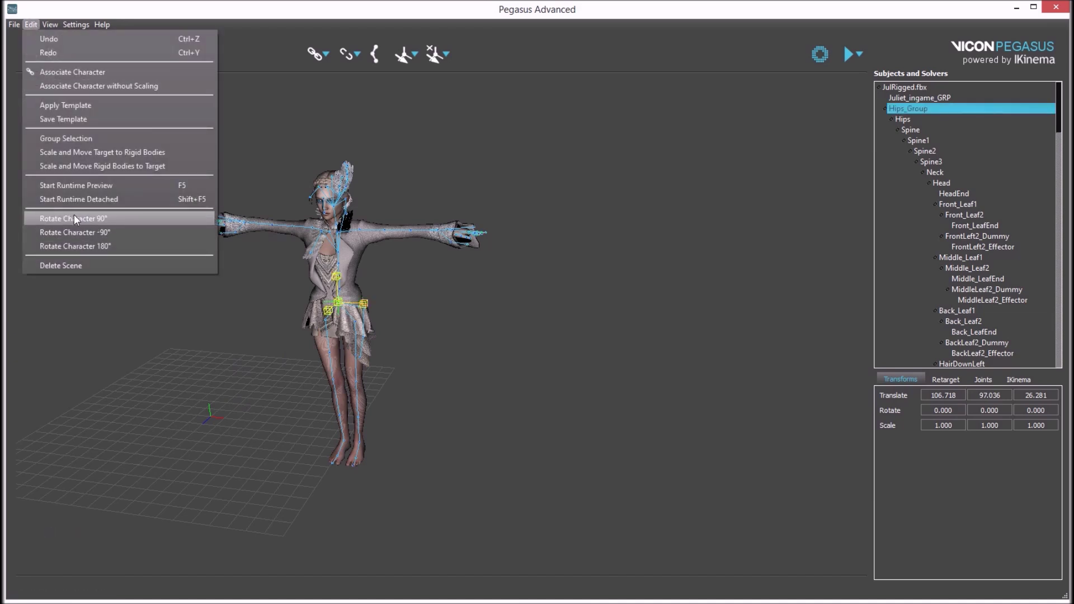
click(74, 216)
click(32, 24)
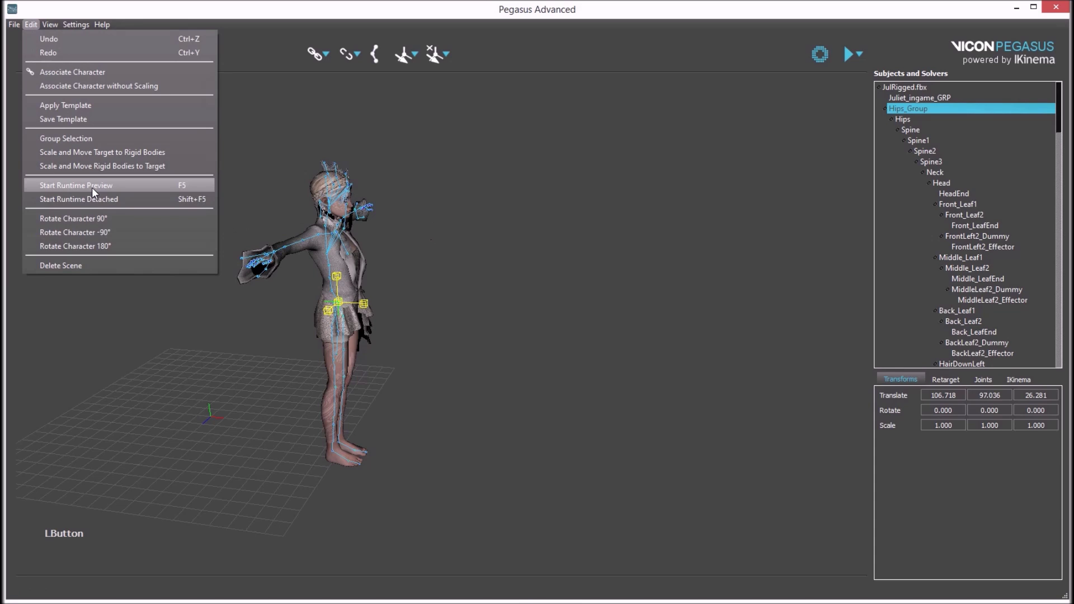
click(108, 232)
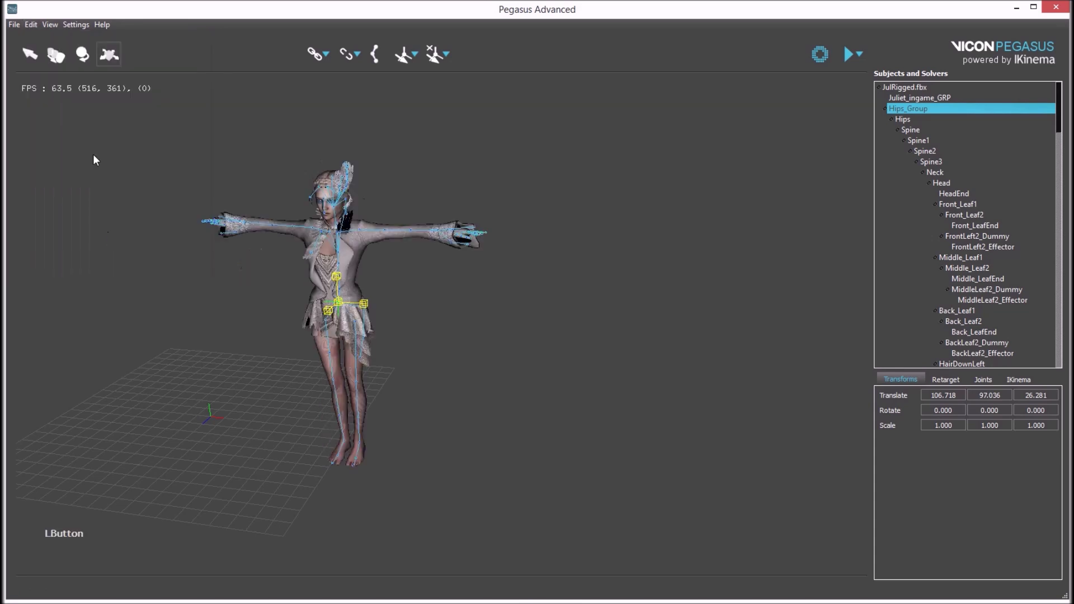
Step: Select the Spine3 chest joint and bring up the Edit menu's commands
click(31, 24)
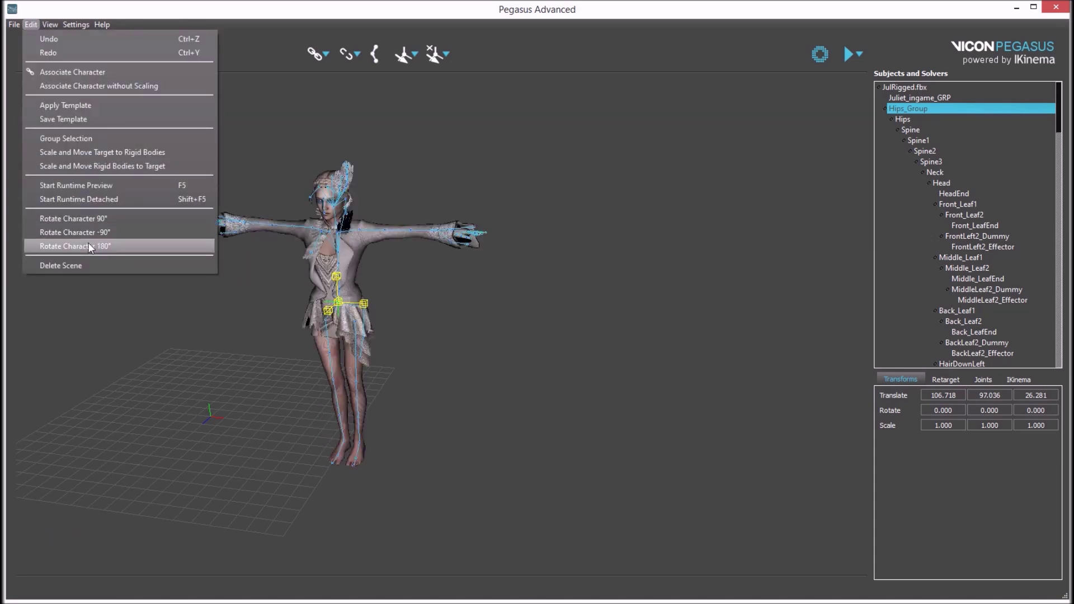
click(117, 367)
click(337, 244)
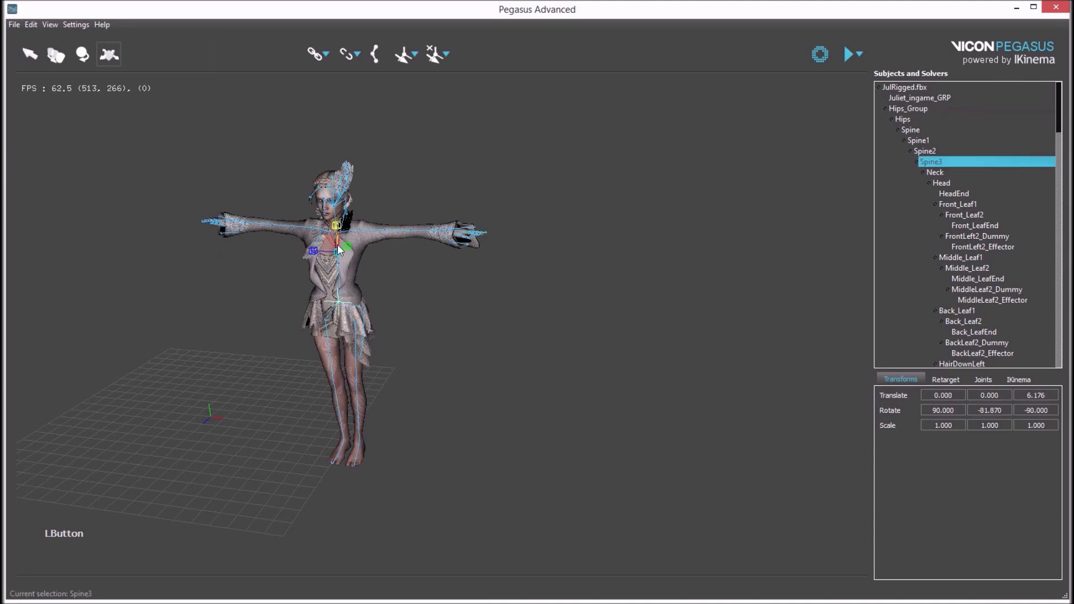
click(31, 25)
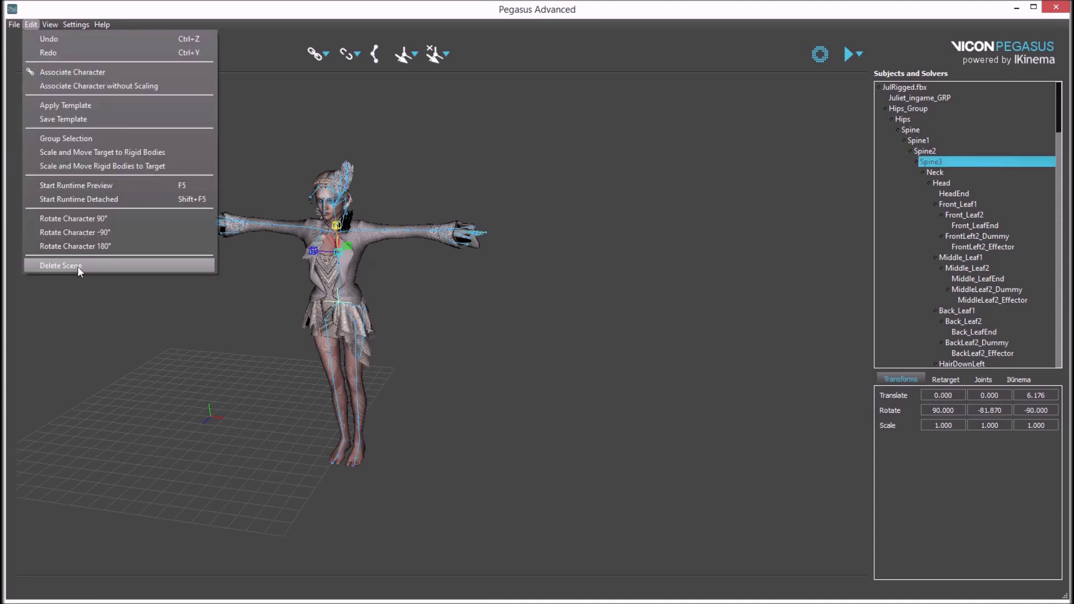
mouse_move(44, 20)
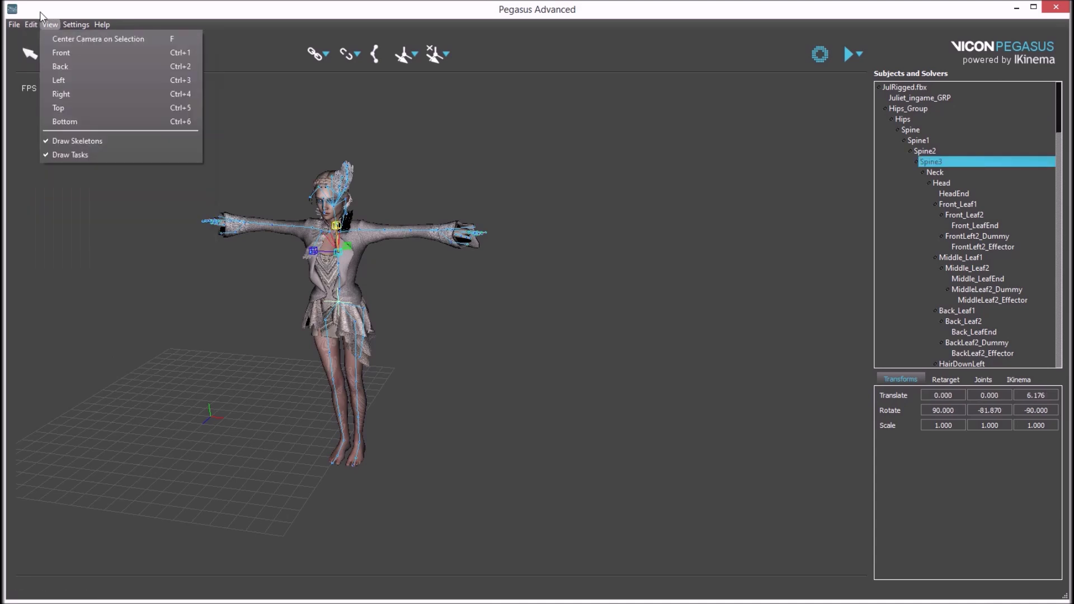
click(83, 142)
click(153, 281)
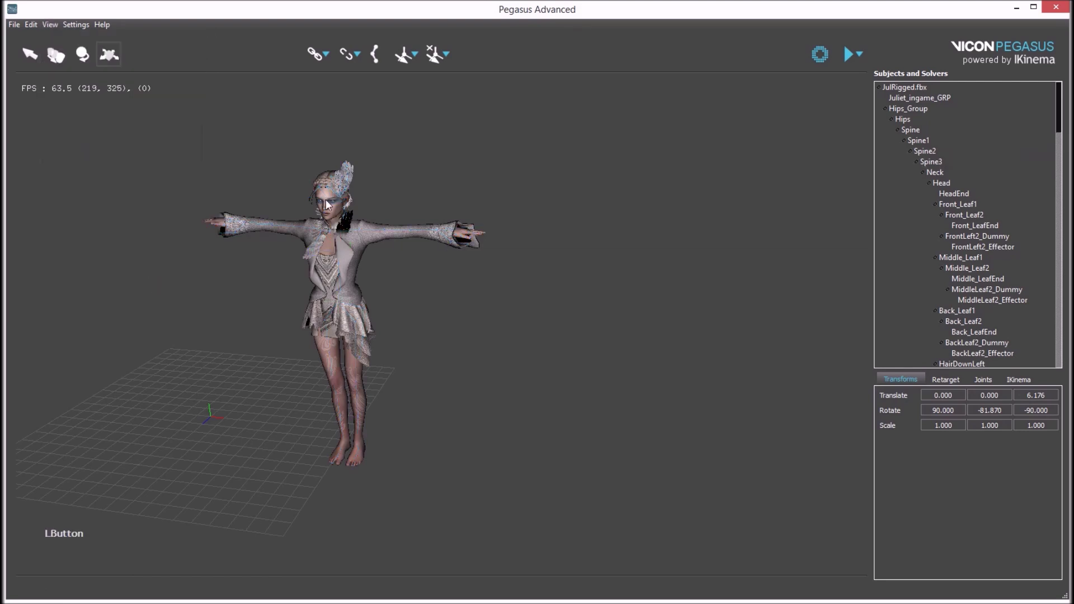
click(48, 23)
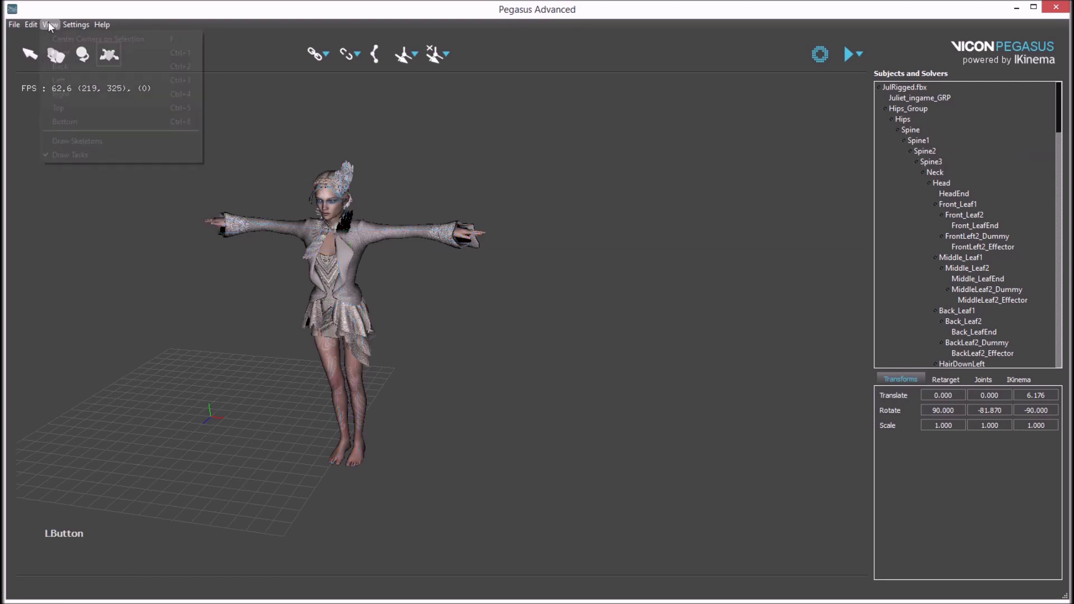
click(71, 159)
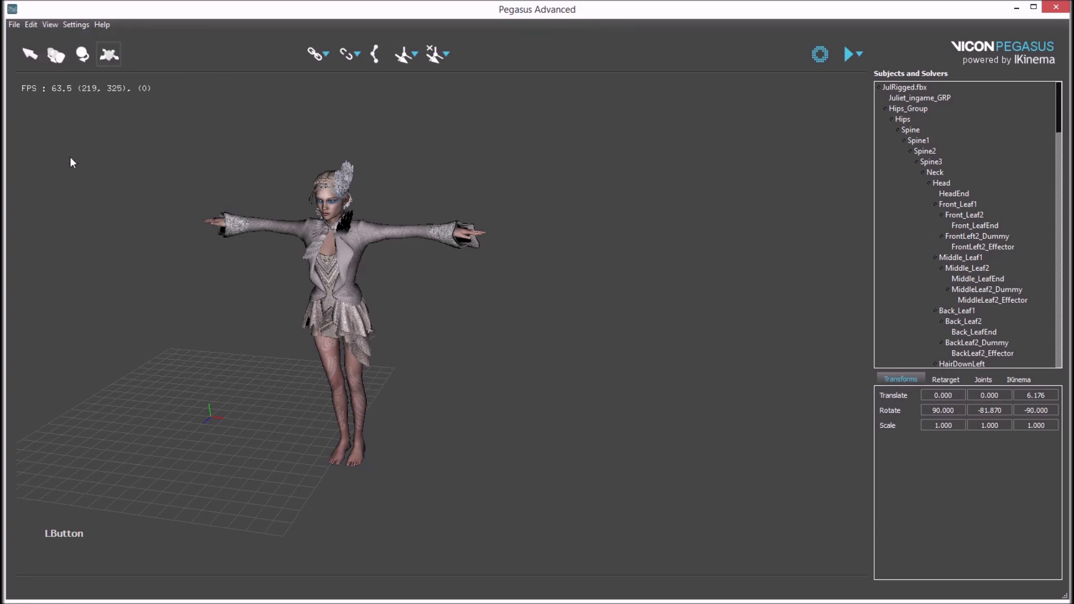
click(48, 24)
click(69, 141)
click(54, 24)
click(68, 155)
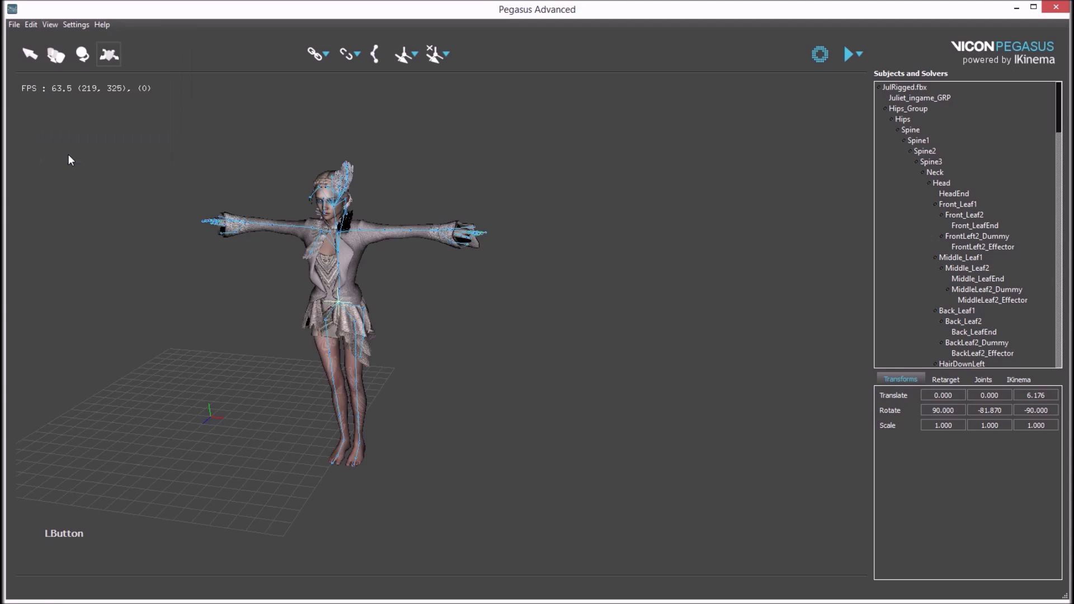
Step: Open the Settings menu to reveal its Server and Output entries
click(69, 26)
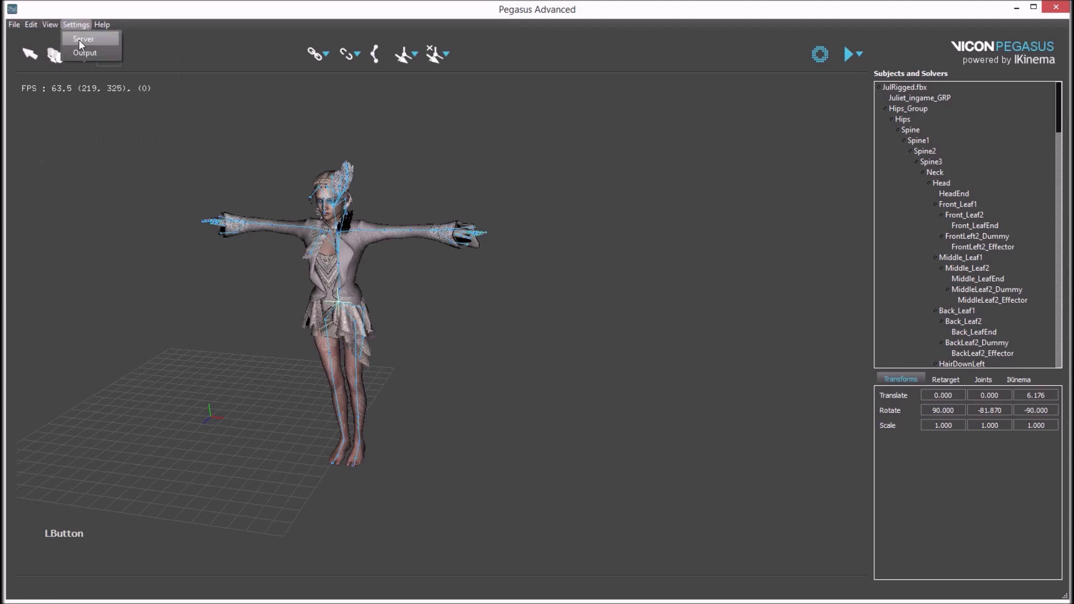